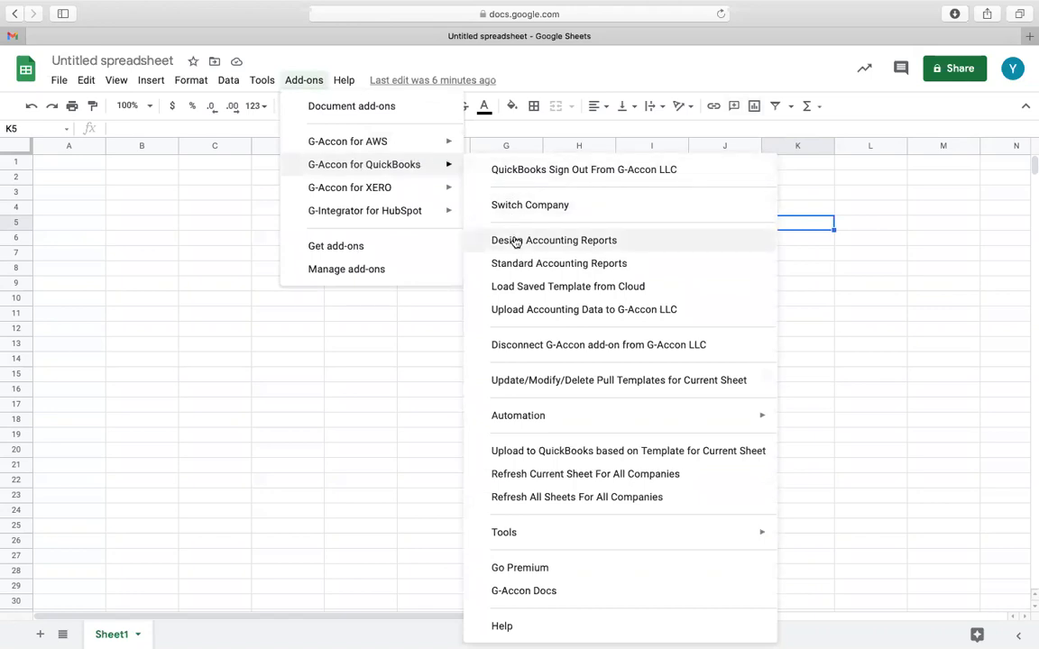
Start a new G-Accon for QuickBooks accounting report design on the Sales Receipts table with all of its fields included.
click(515, 241)
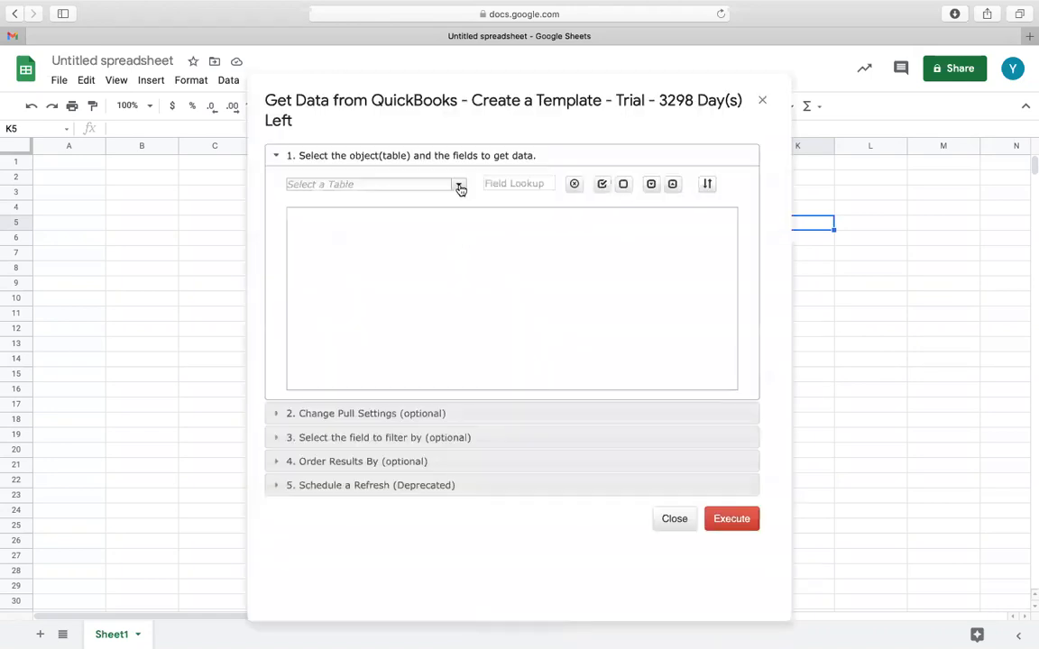
click(460, 186)
scroll(399, 462, down, 5)
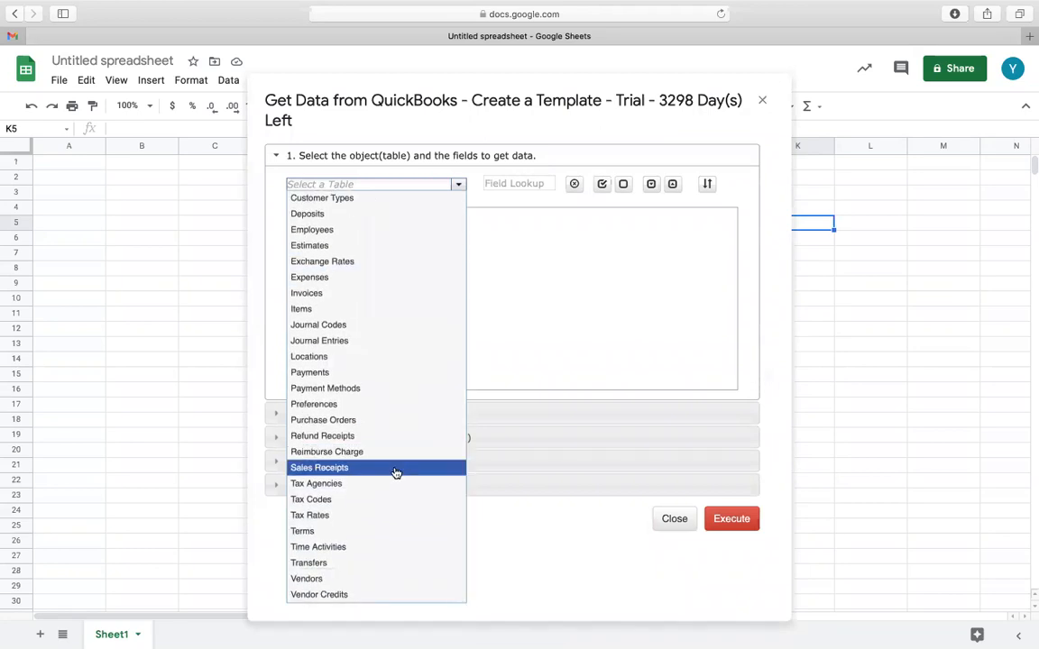
click(395, 472)
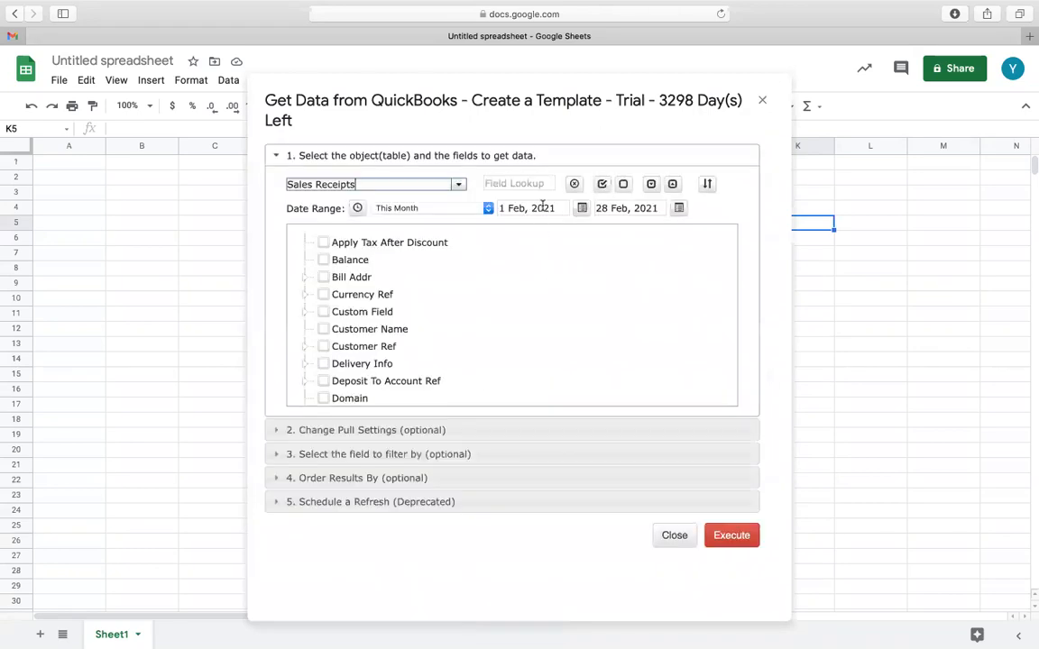
click(601, 184)
Set the start of the report's date range to 1 Dec, 2020.
click(546, 206)
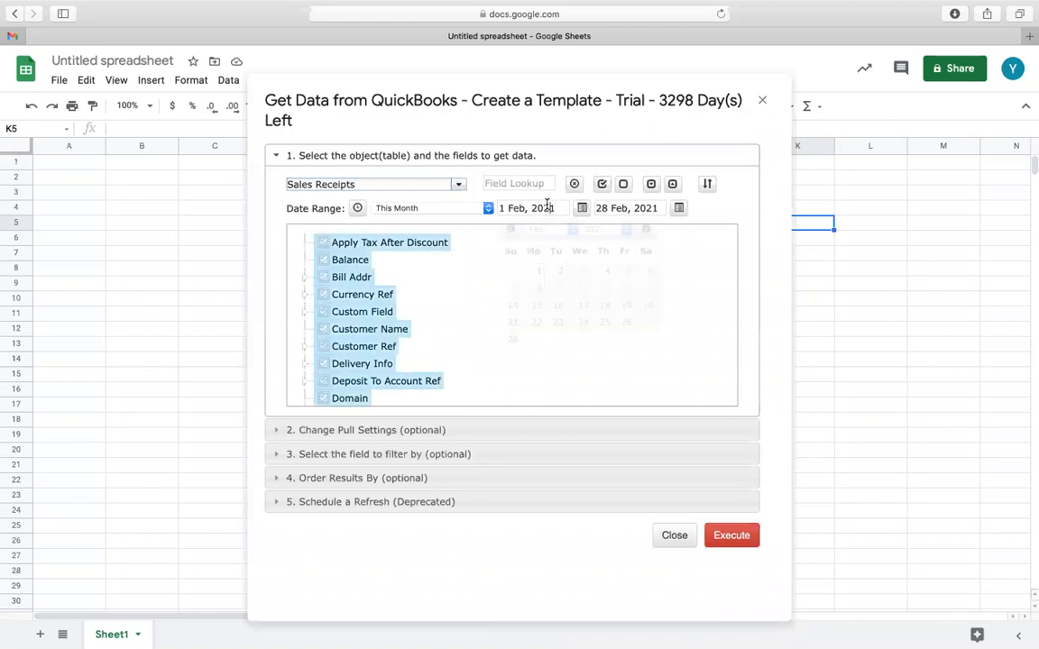
click(572, 230)
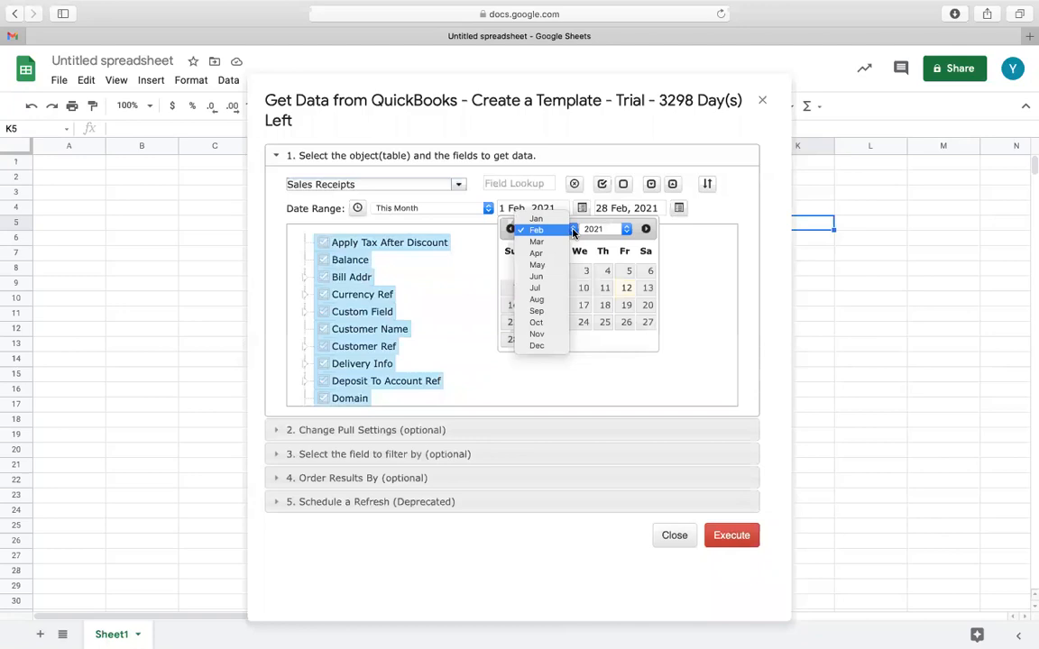
click(553, 346)
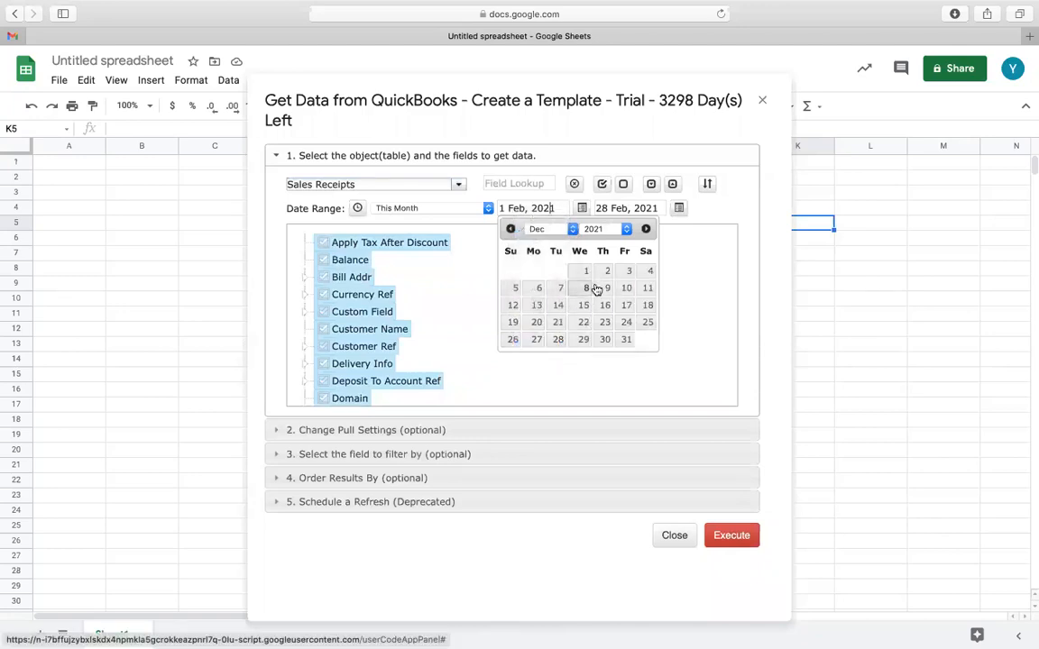
click(622, 229)
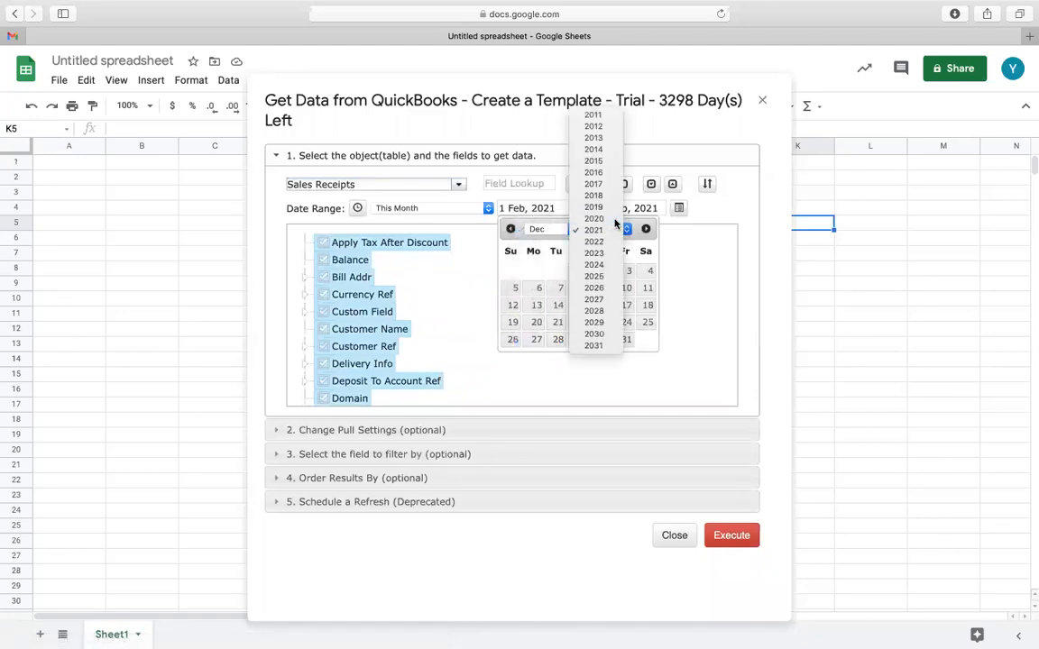
click(615, 220)
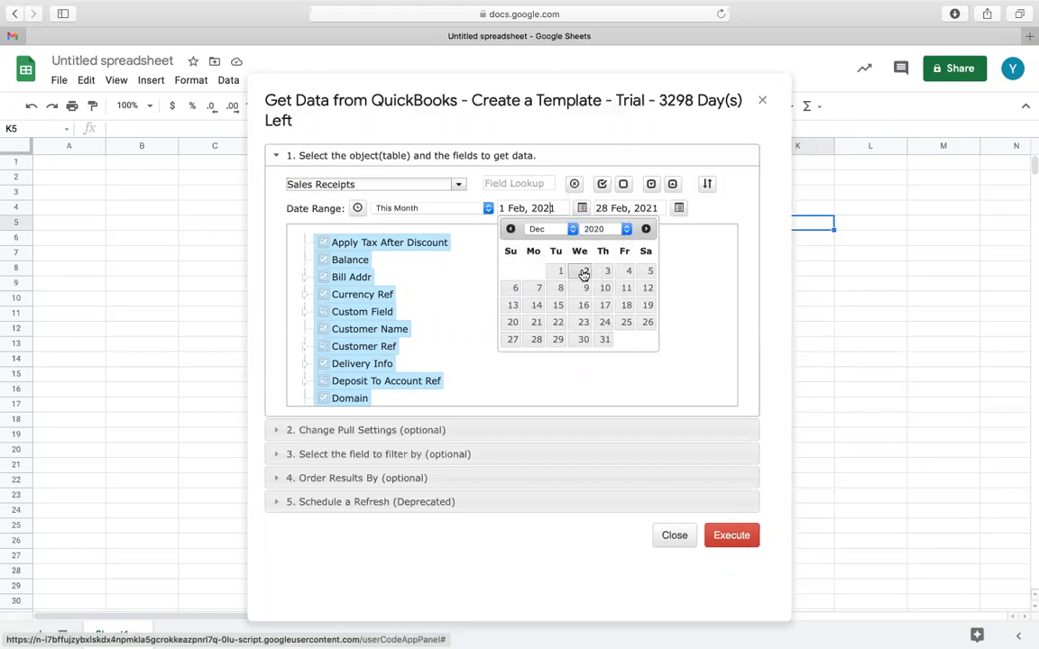
click(560, 271)
Set the end of the report's date range to 31 Dec, 2020.
click(638, 207)
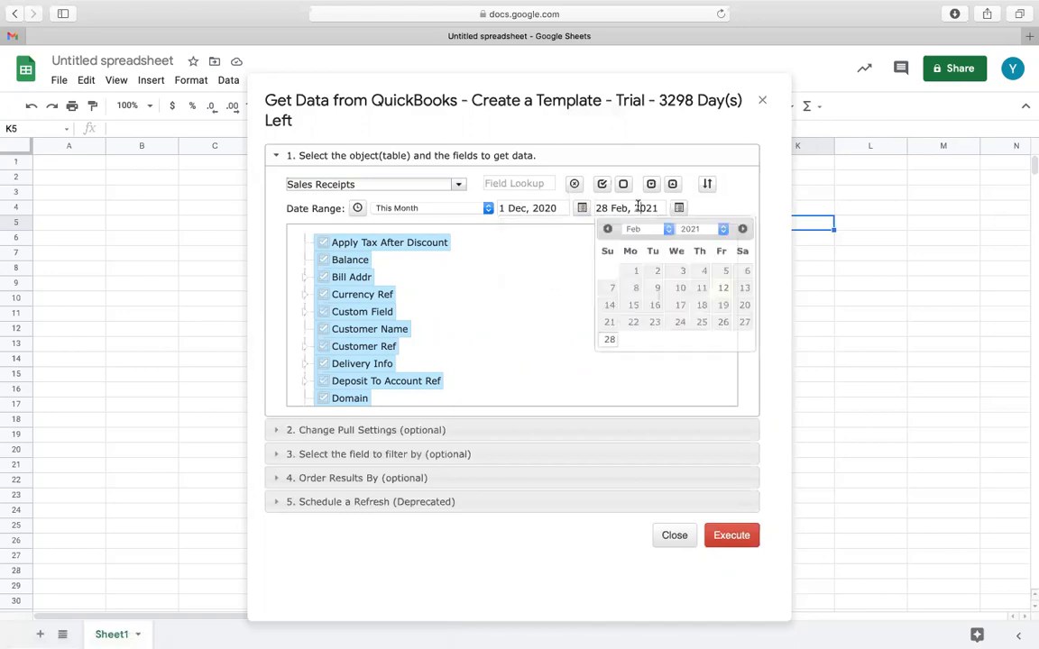
click(673, 233)
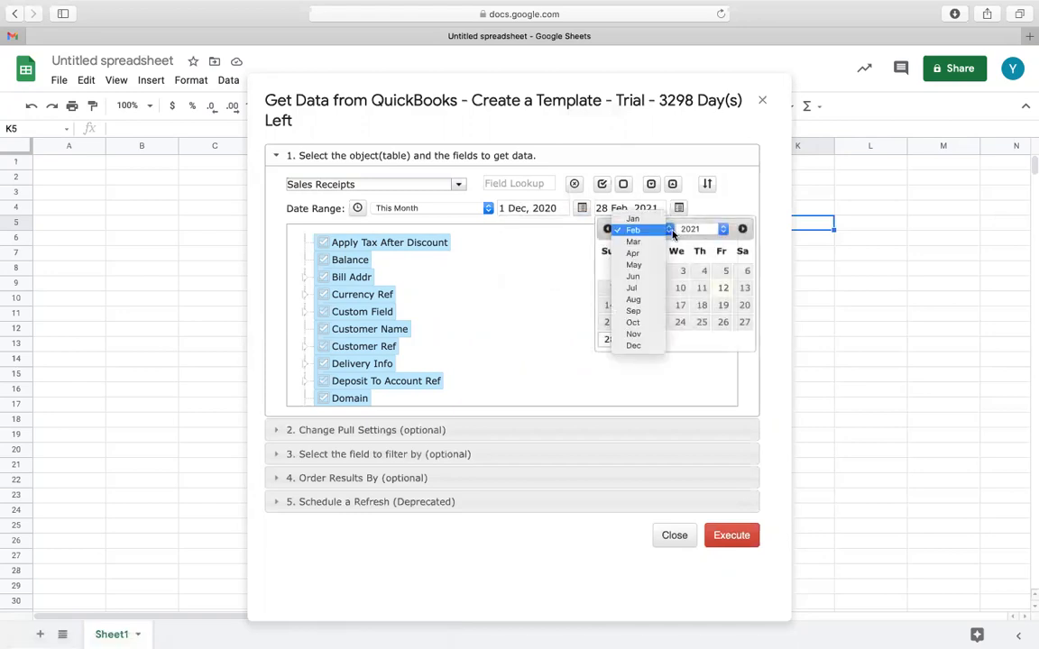
click(654, 348)
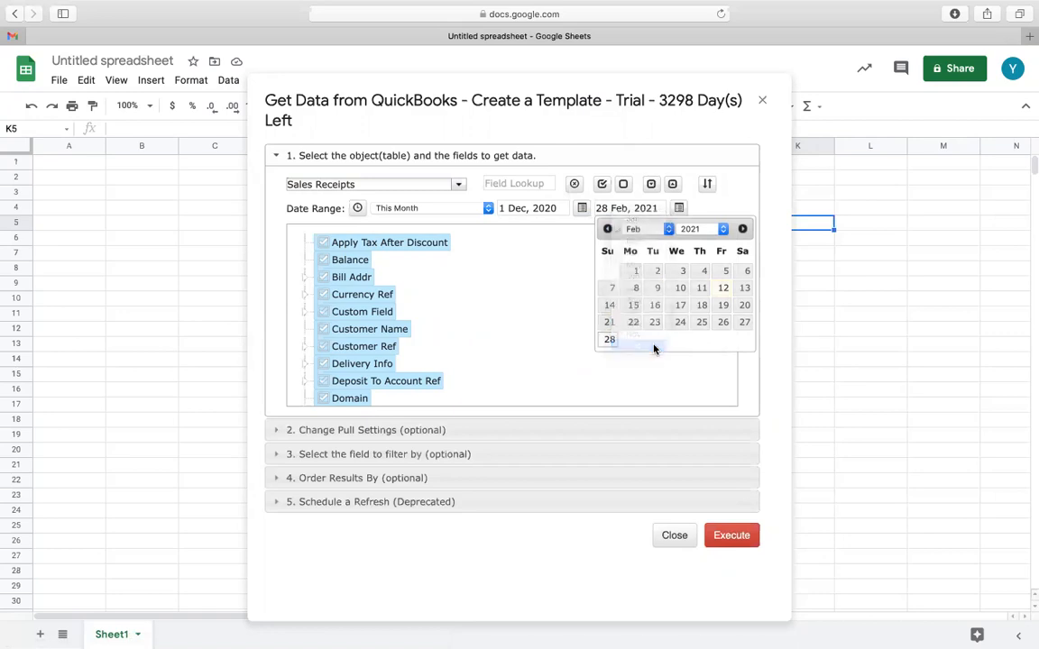
click(662, 207)
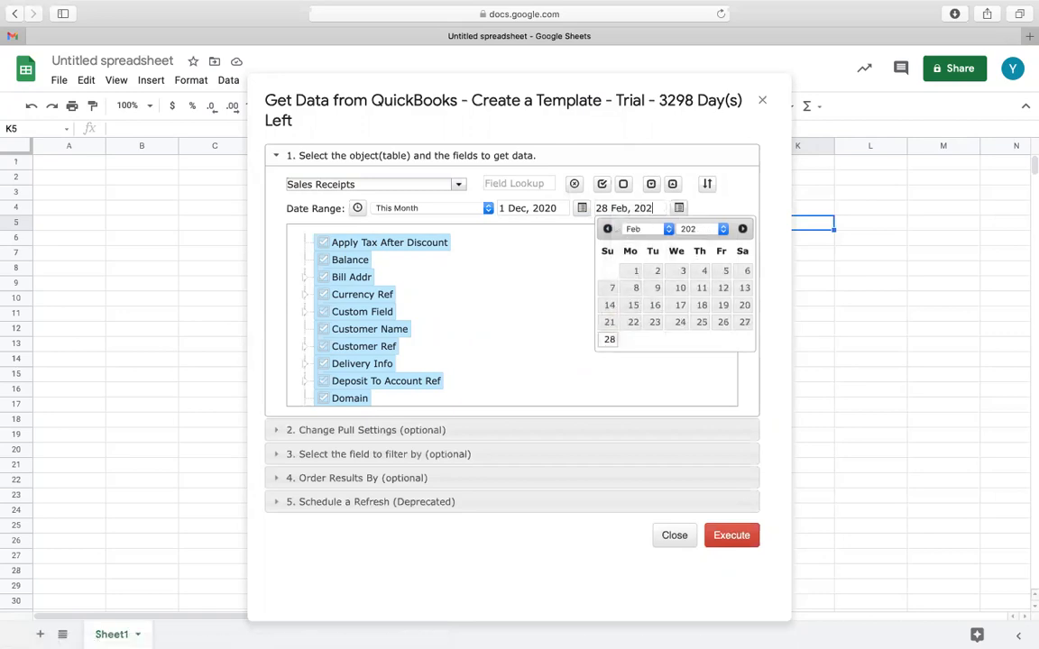
key(BackSpace)
text(0)
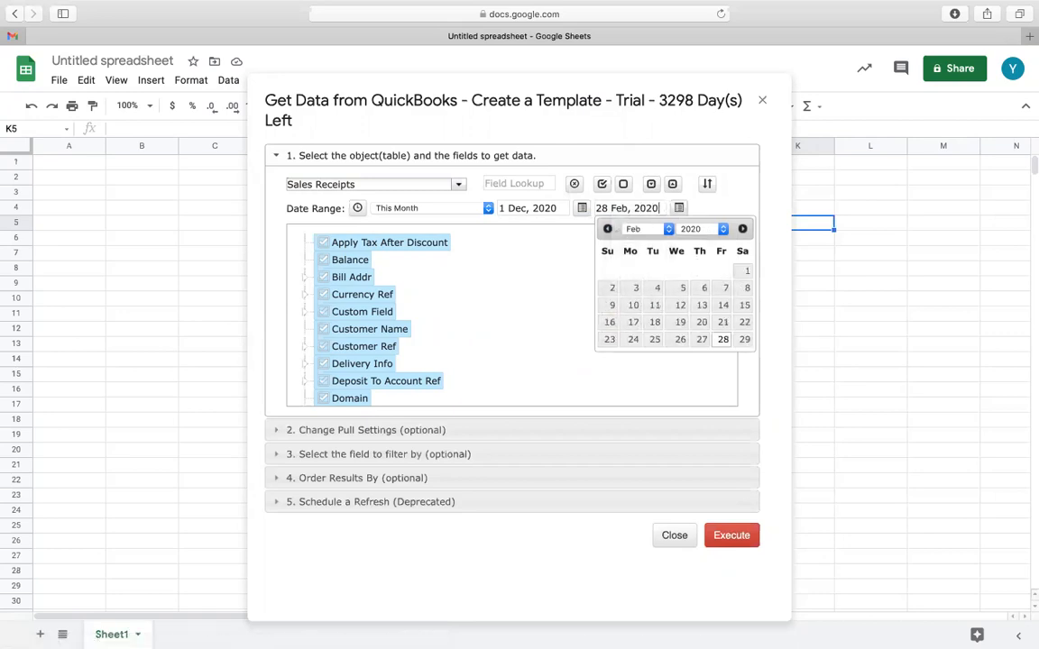
click(673, 232)
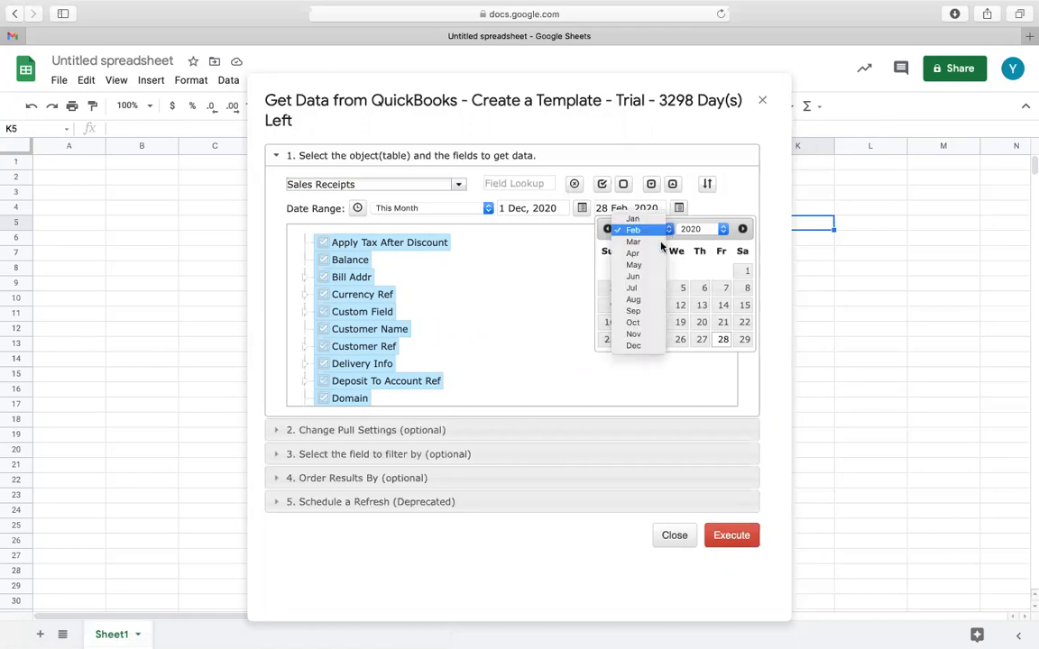
click(646, 347)
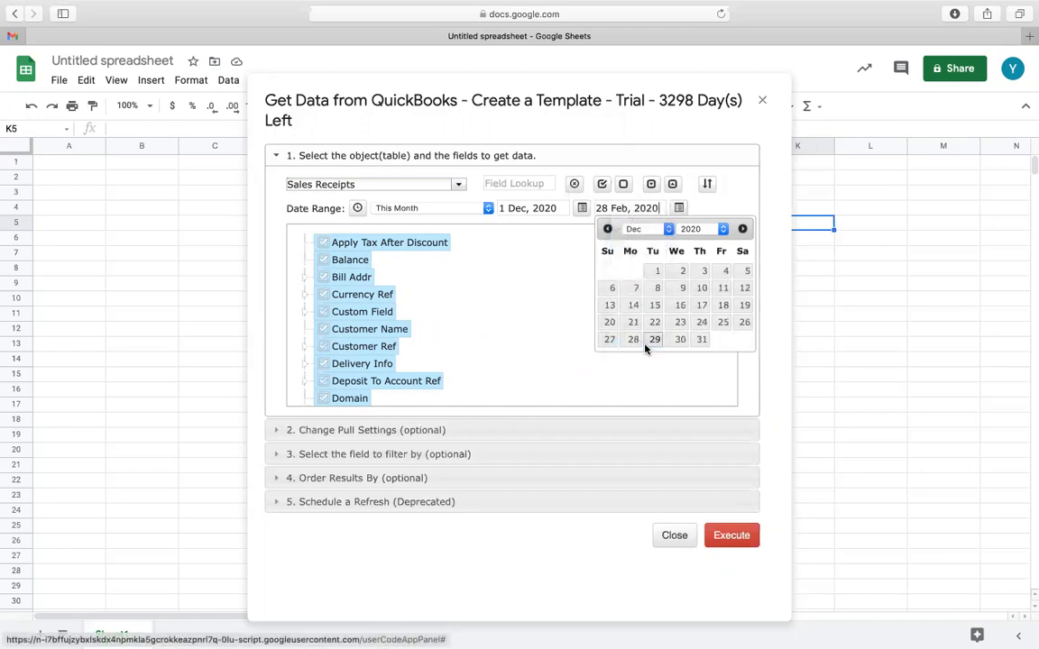
click(701, 340)
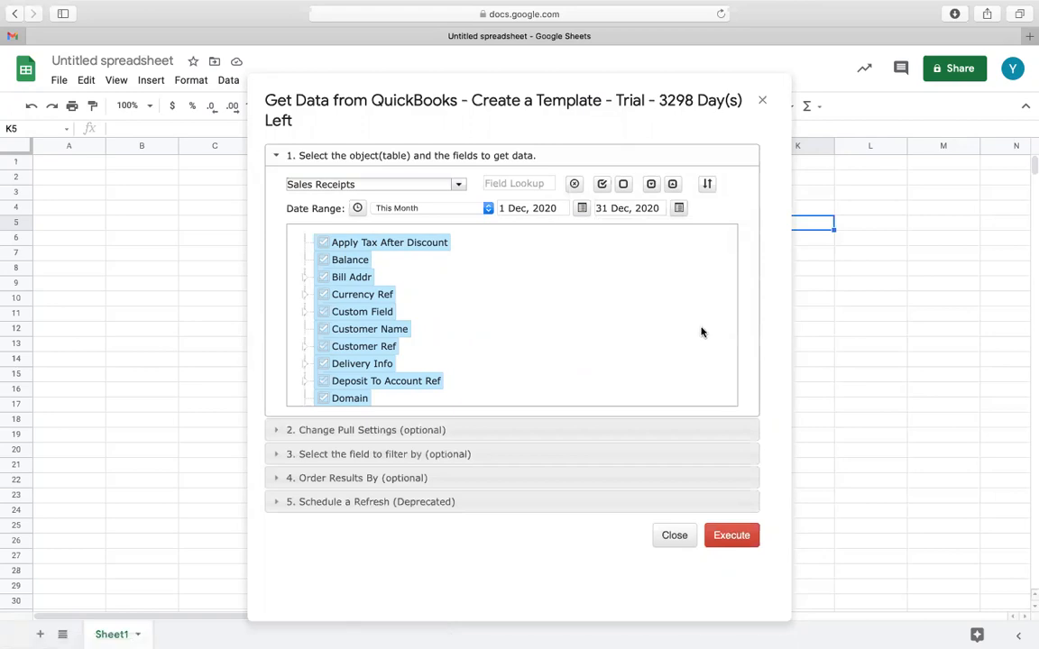
Move salesReceiptId to first place in the column order and execute the Sales Receipts pull.
click(709, 185)
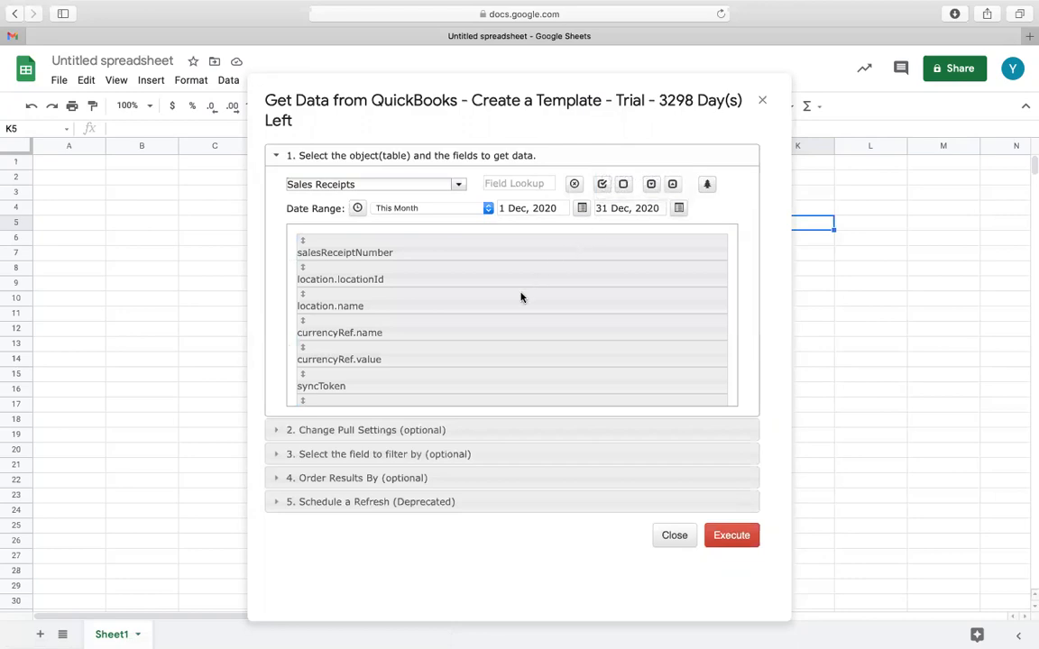
scroll(503, 335, down, 10)
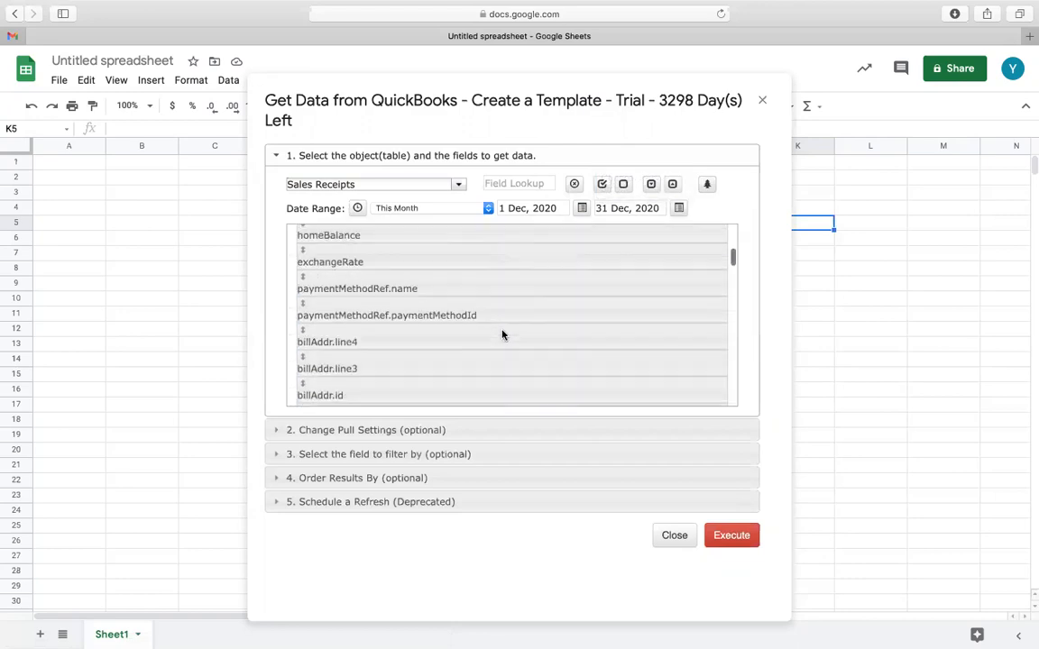
scroll(503, 335, down, 10)
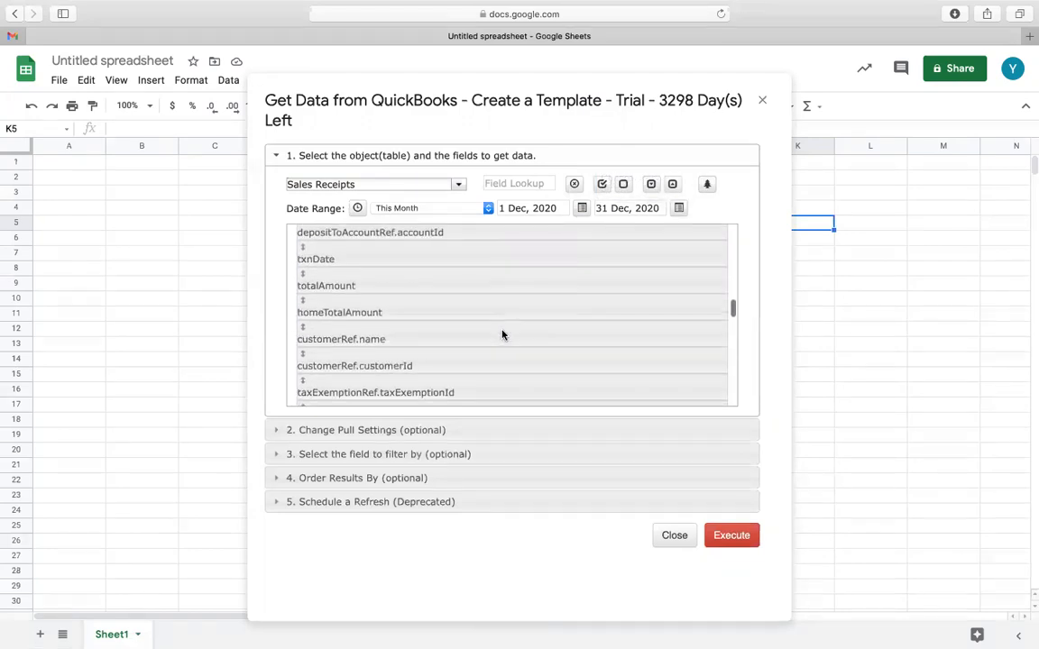
scroll(502, 335, down, 10)
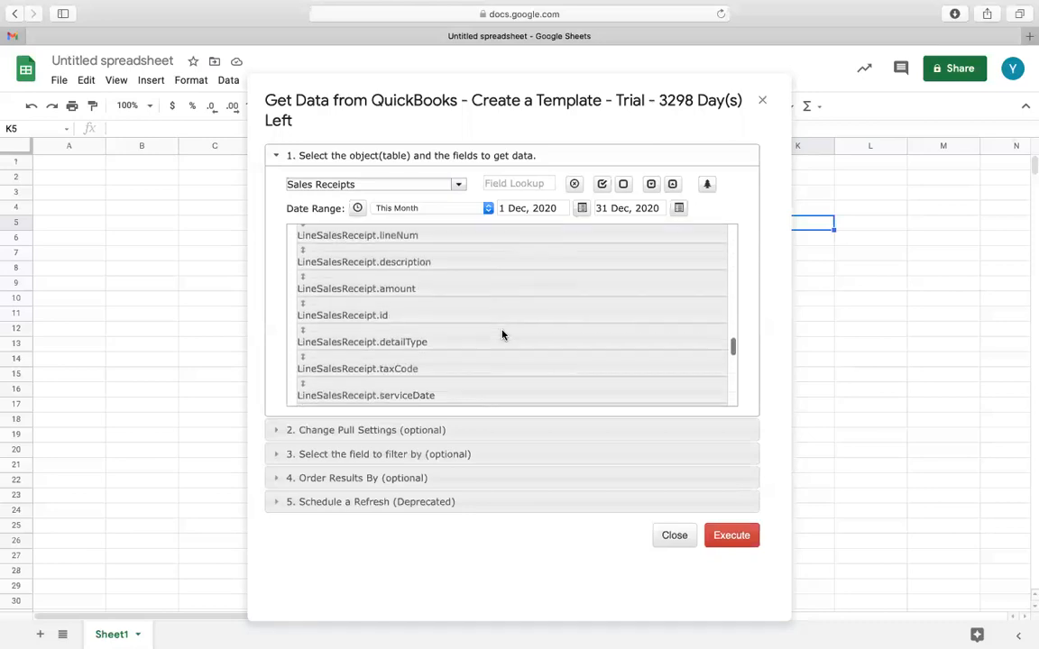
scroll(503, 335, down, 10)
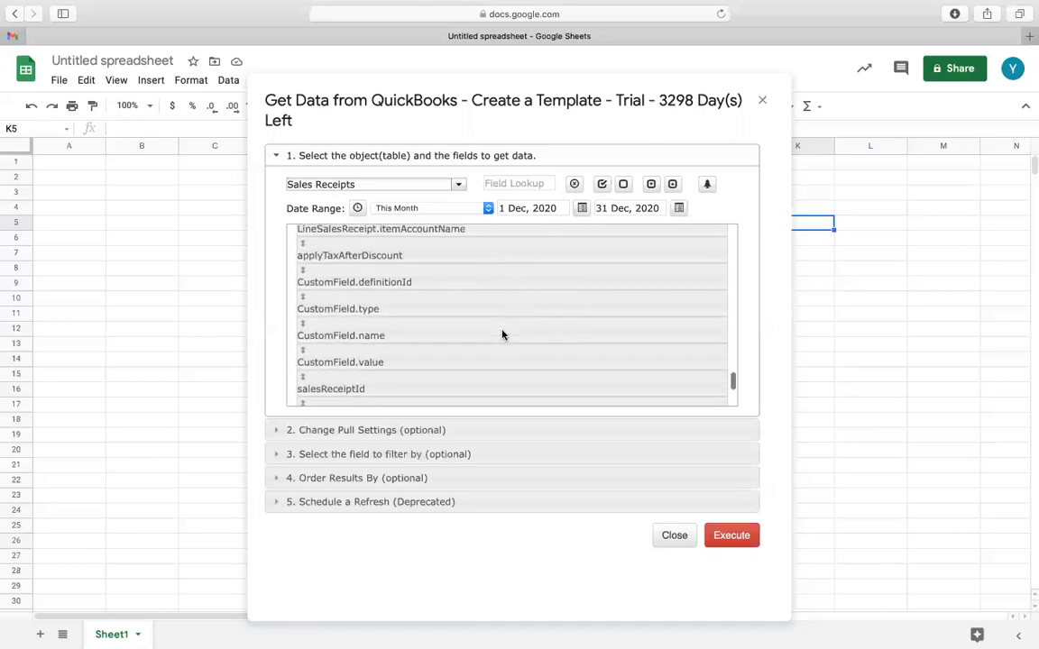
scroll(501, 334, down, 2)
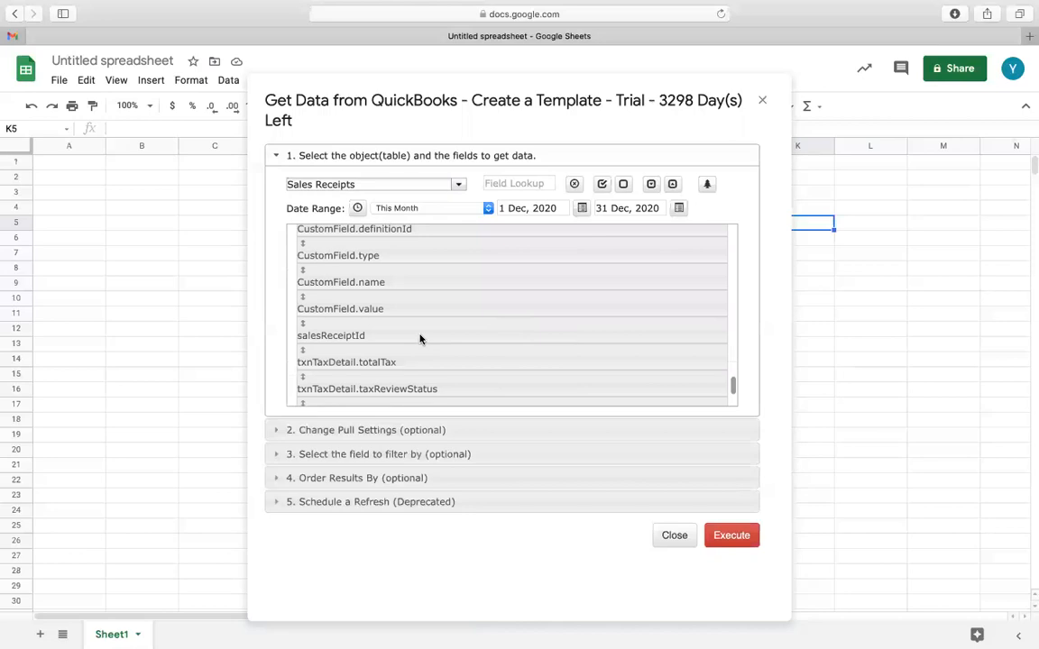
drag(420, 319, 420, 244)
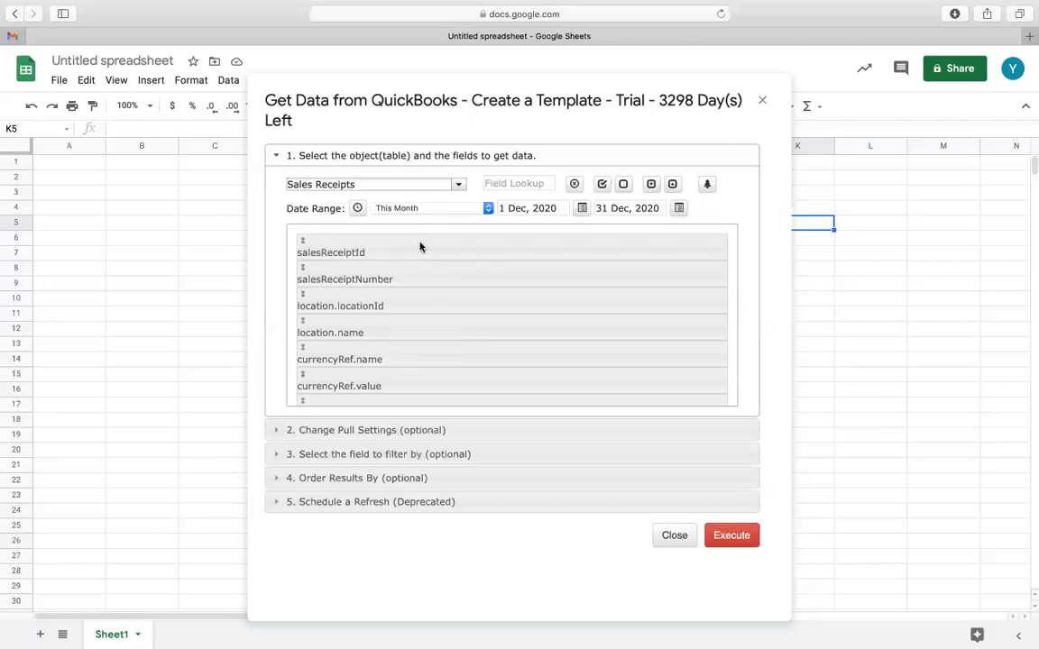
click(731, 538)
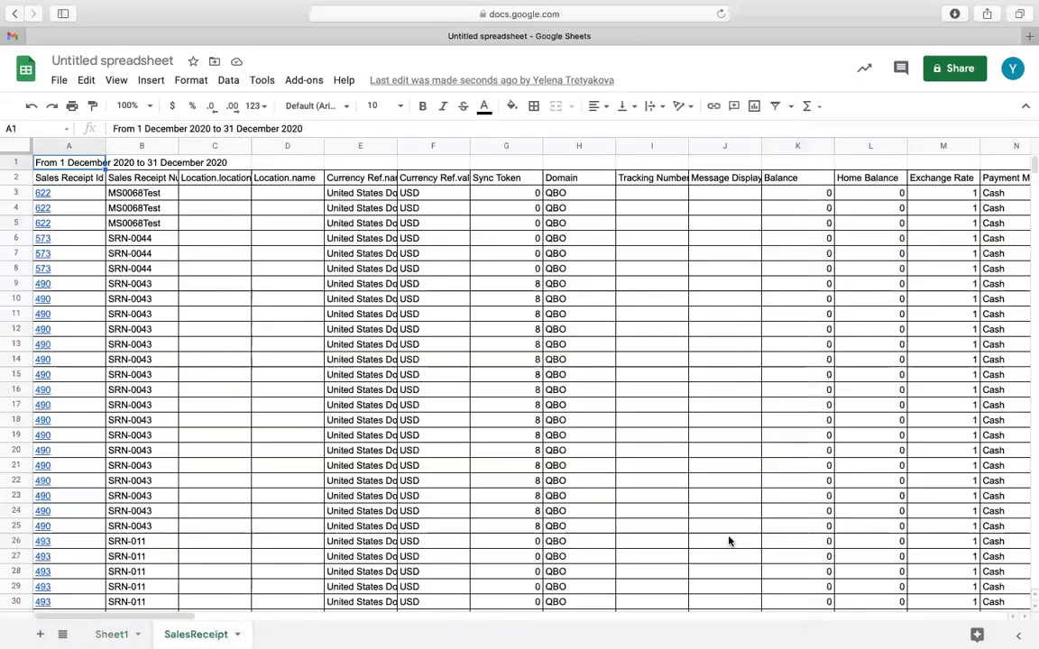
Copy the last sales receipt's rows 112 to 116 and paste them directly below the data, starting at row 117.
scroll(221, 496, down, 3)
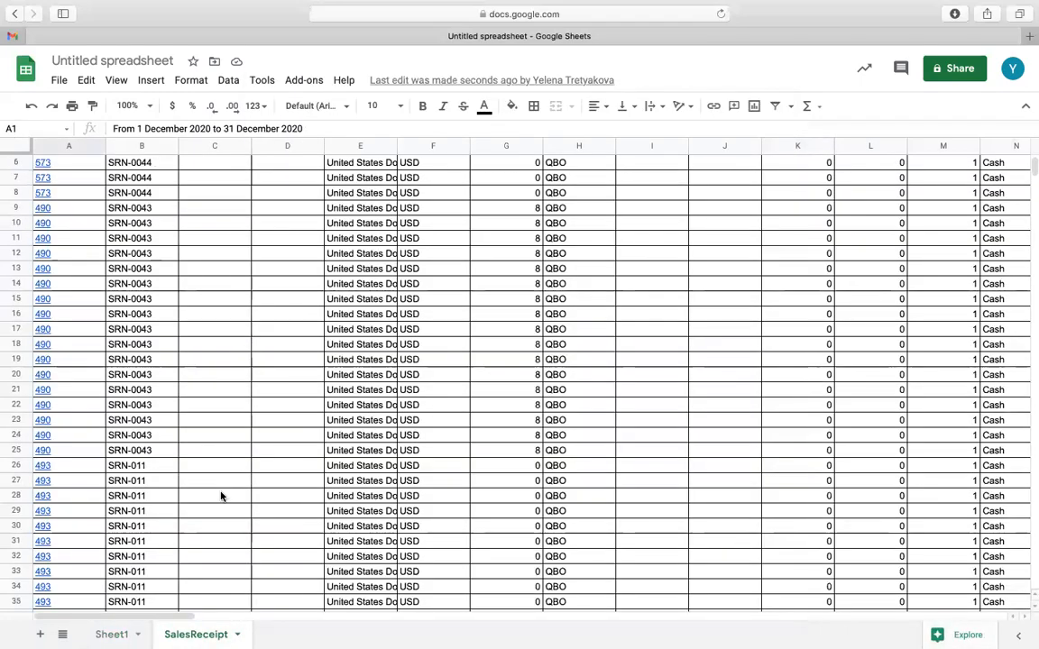
scroll(221, 496, up, 3)
scroll(221, 496, down, 15)
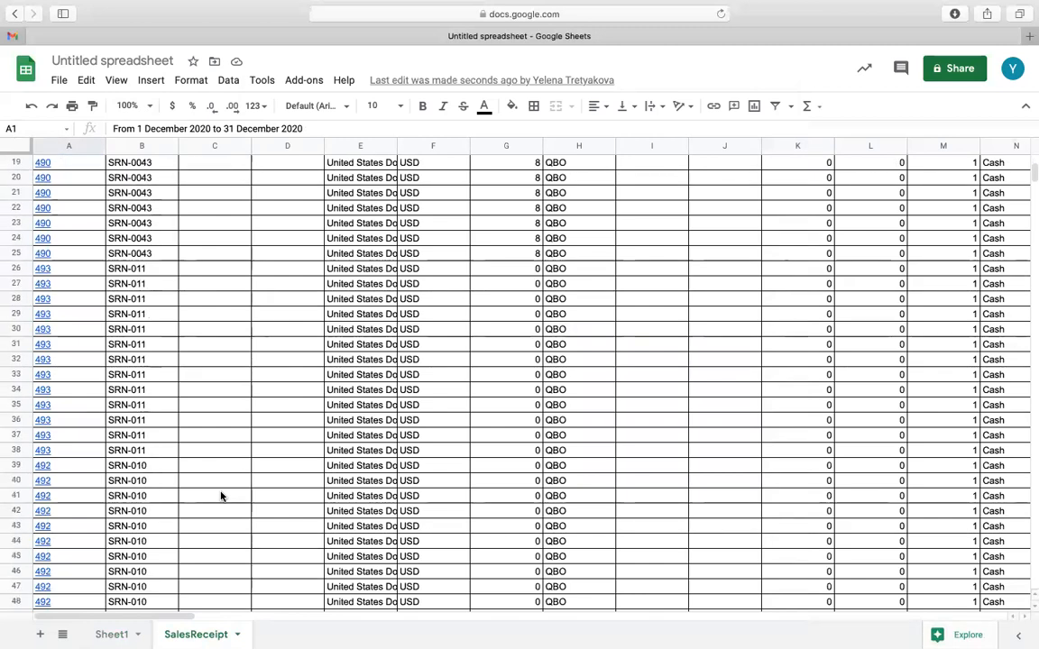
scroll(221, 496, down, 18)
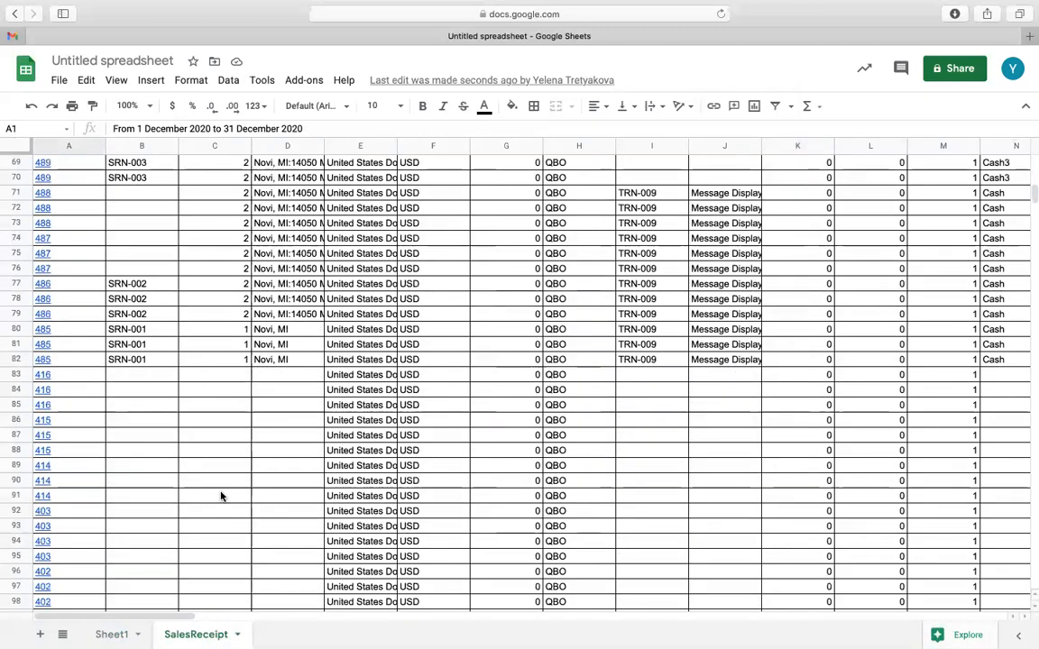
scroll(221, 496, down, 1)
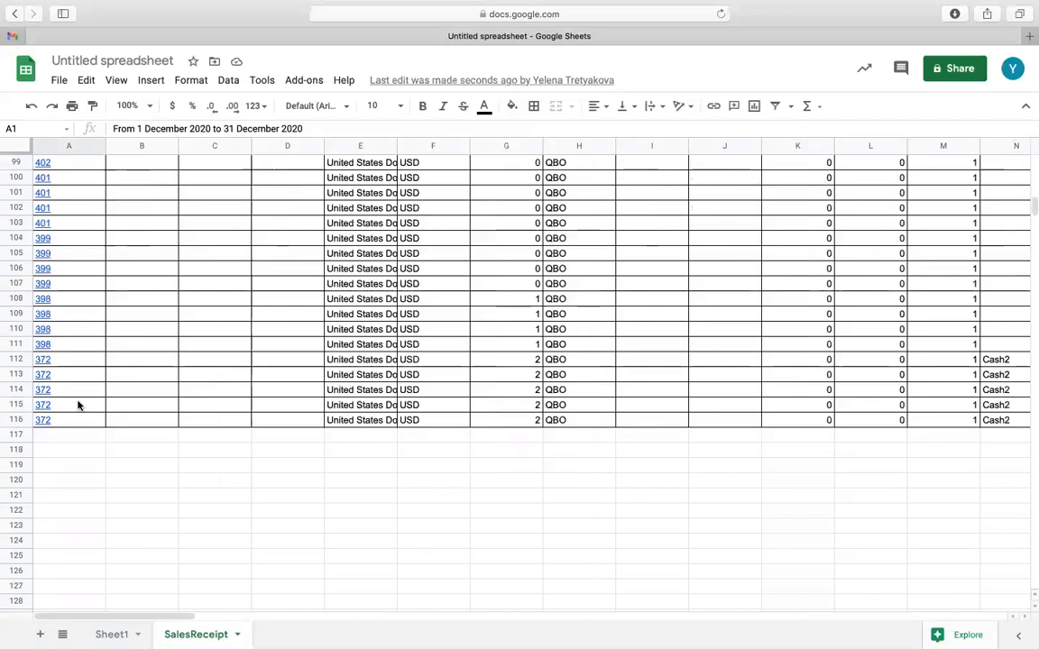
click(17, 361)
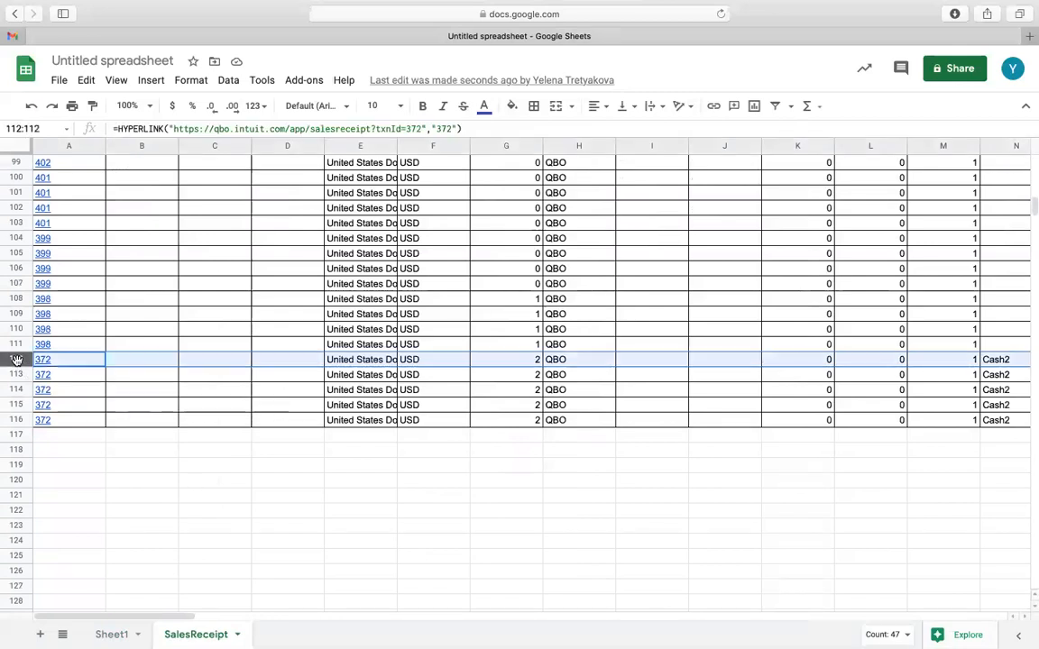
shift+click(17, 420)
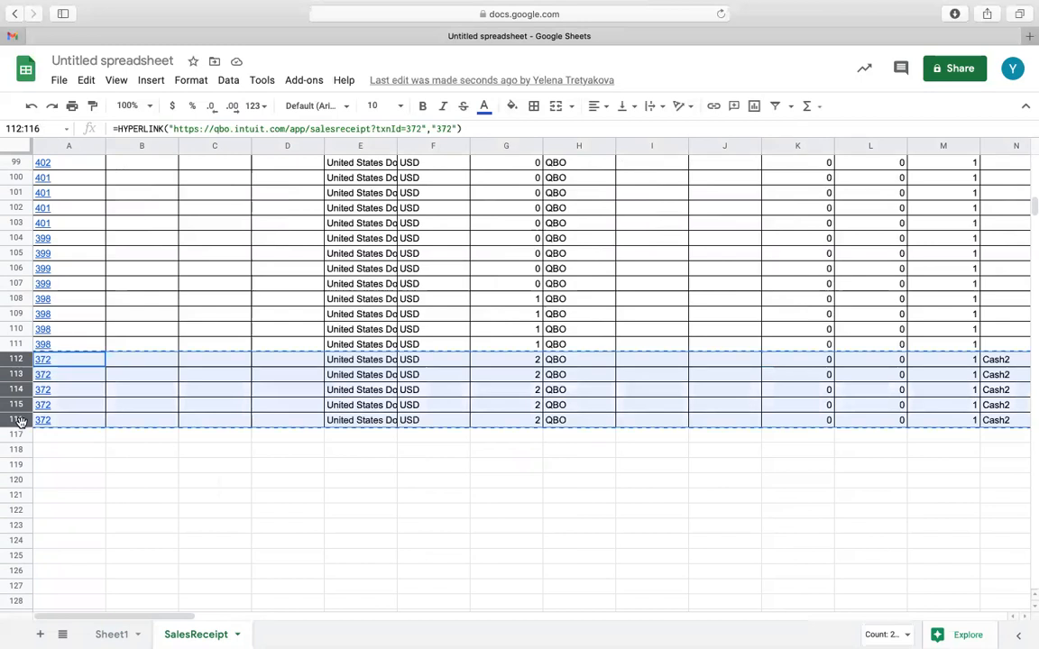
click(17, 435)
key(super+v)
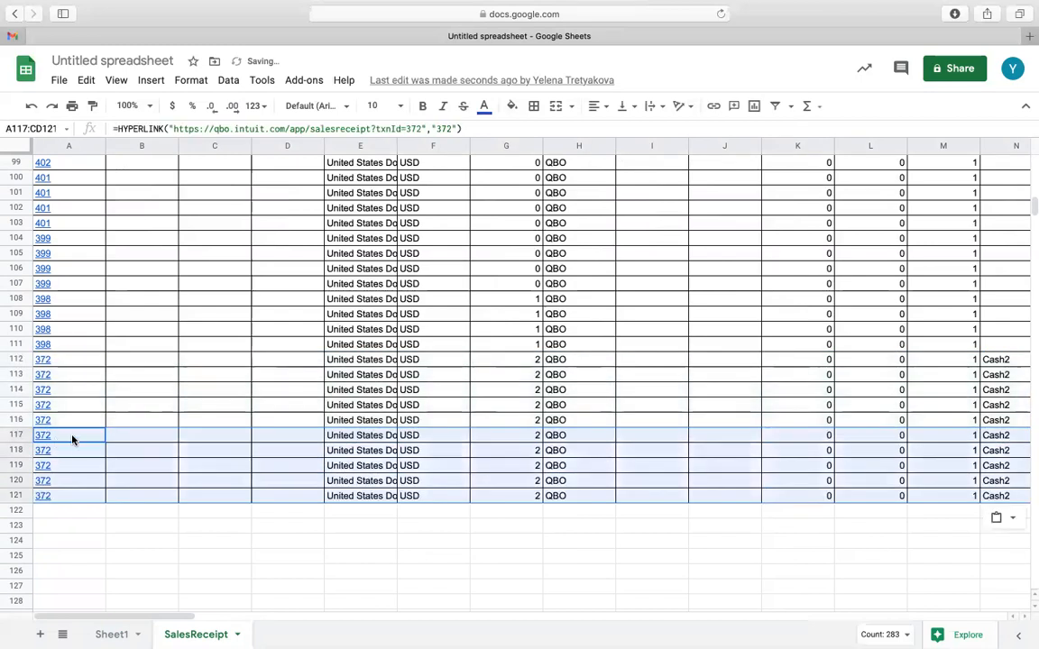
Clear the Sales Receipt Id values of the pasted rows in A117:A121.
click(73, 439)
shift+click(79, 496)
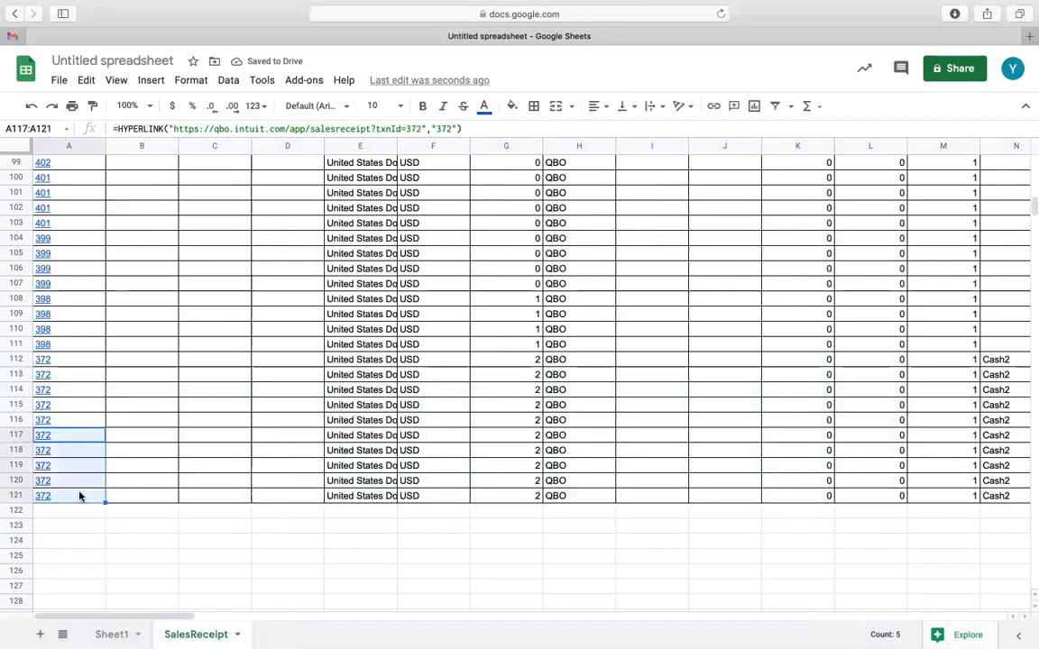
key(Delete)
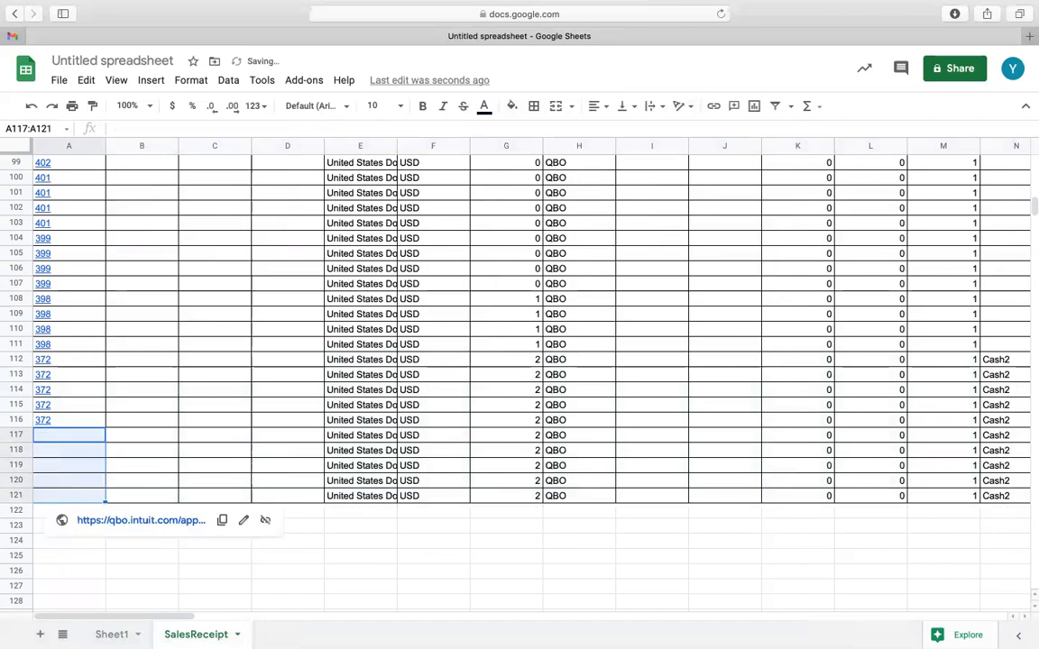
Enter "Test" as the sales receipt number in B117 and fill it down through B121.
click(144, 433)
text(Te)
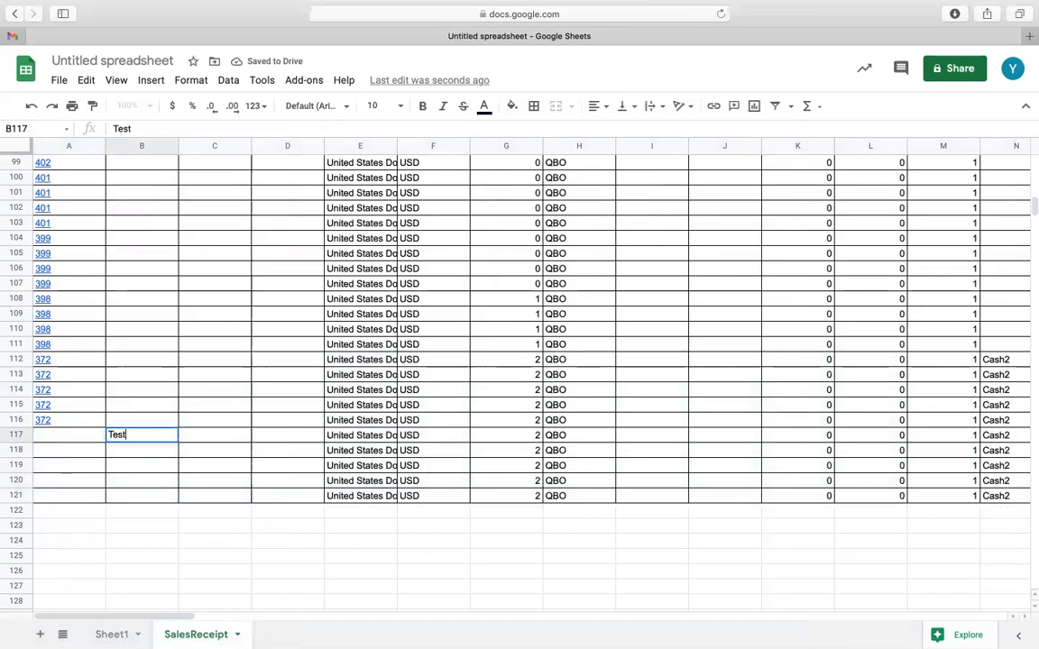
text(st)
key(Return)
click(167, 439)
drag(178, 441, 177, 500)
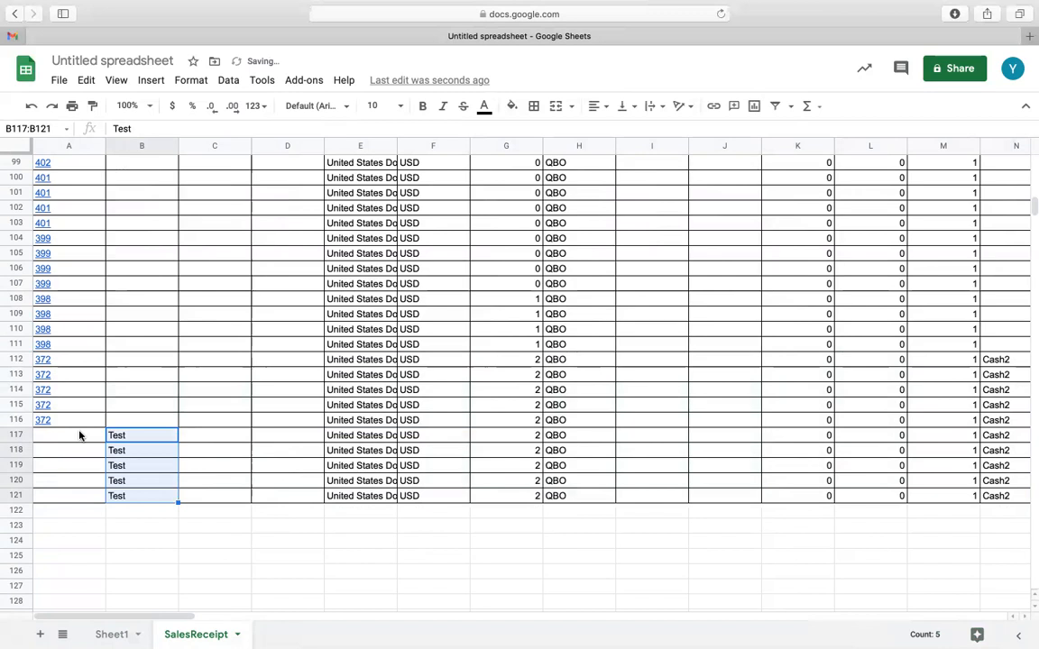
Set up an accounting data upload of the currently selected rows with object Sales Receipts, operation Insert and first table header cell A2.
click(301, 83)
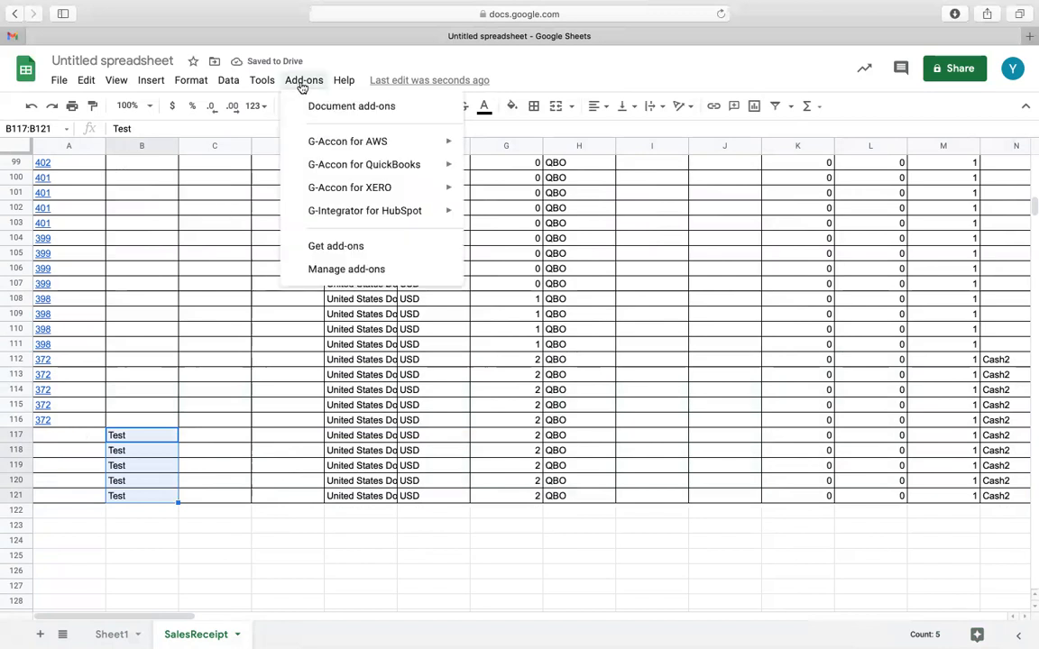
mouse_move(343, 165)
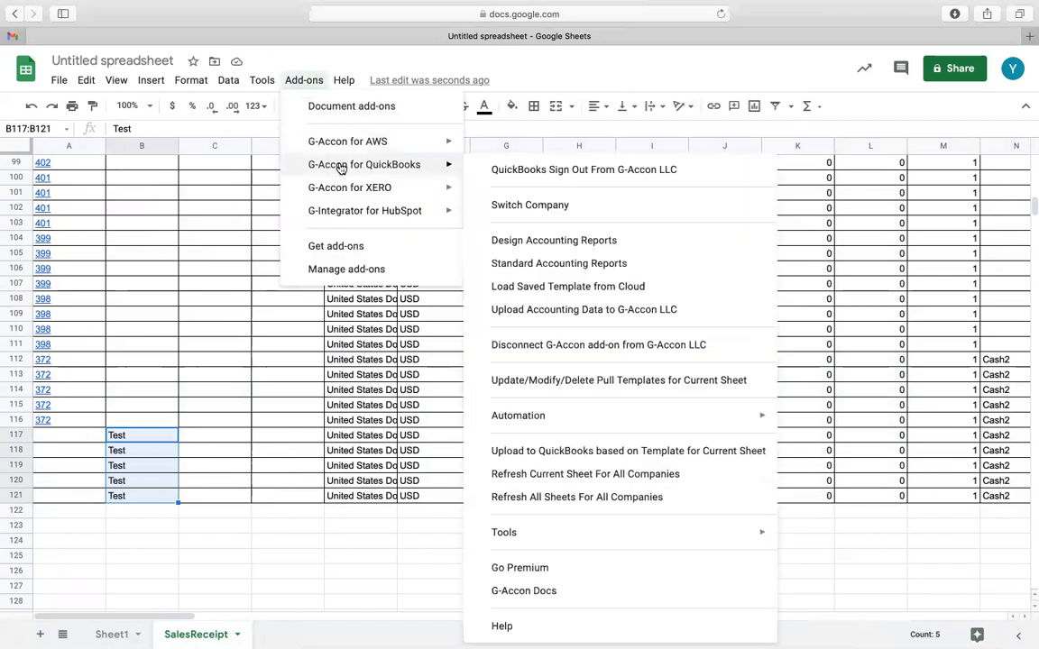
click(511, 310)
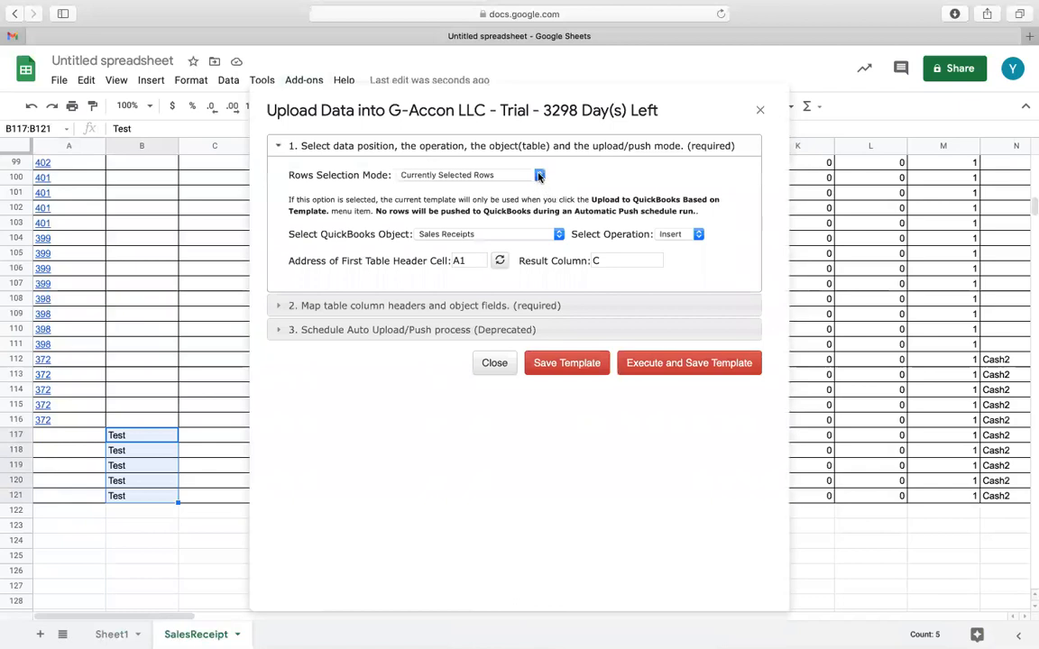
click(539, 176)
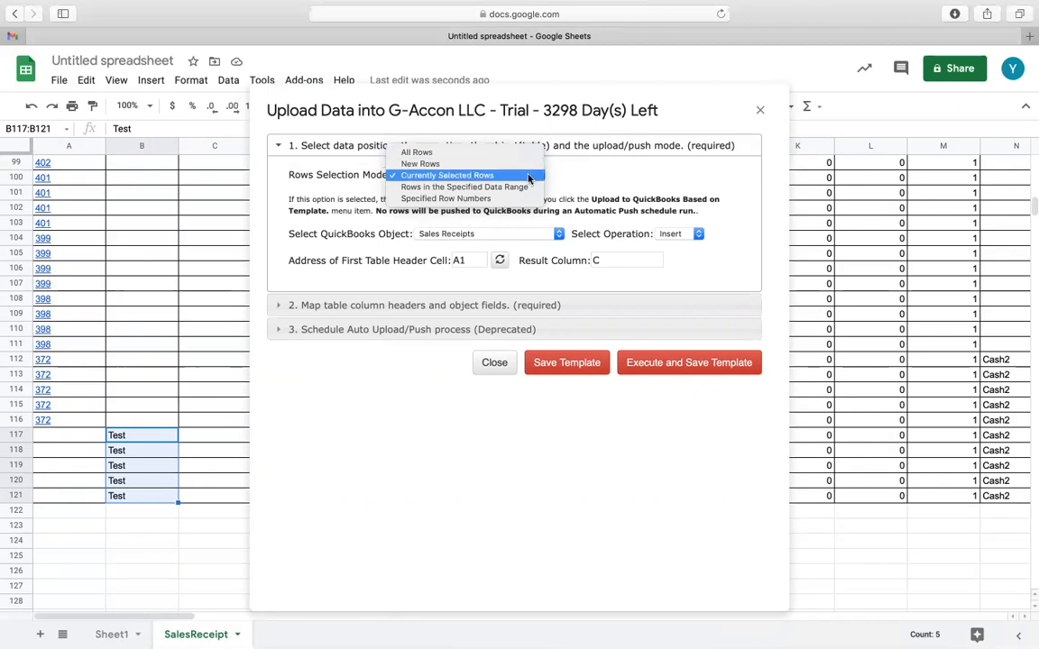
click(529, 177)
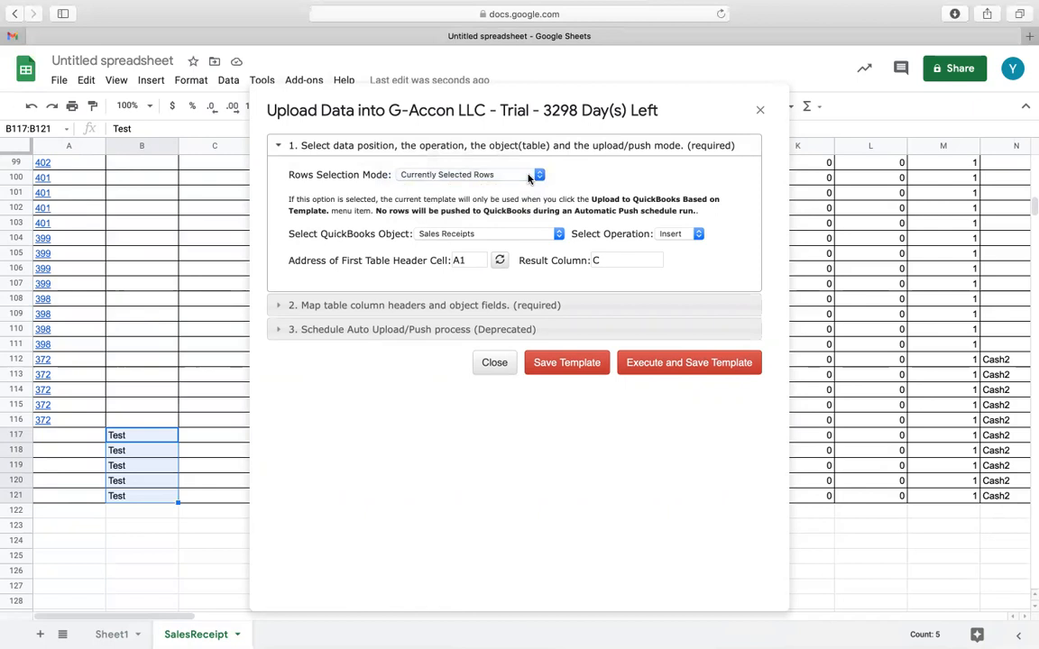
click(560, 234)
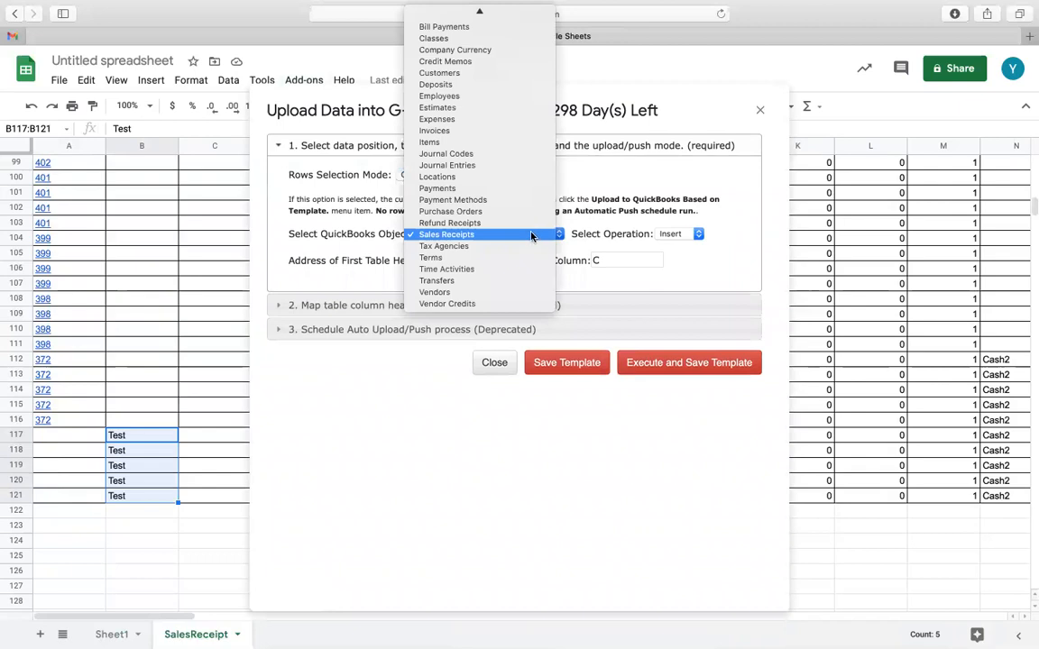
click(531, 237)
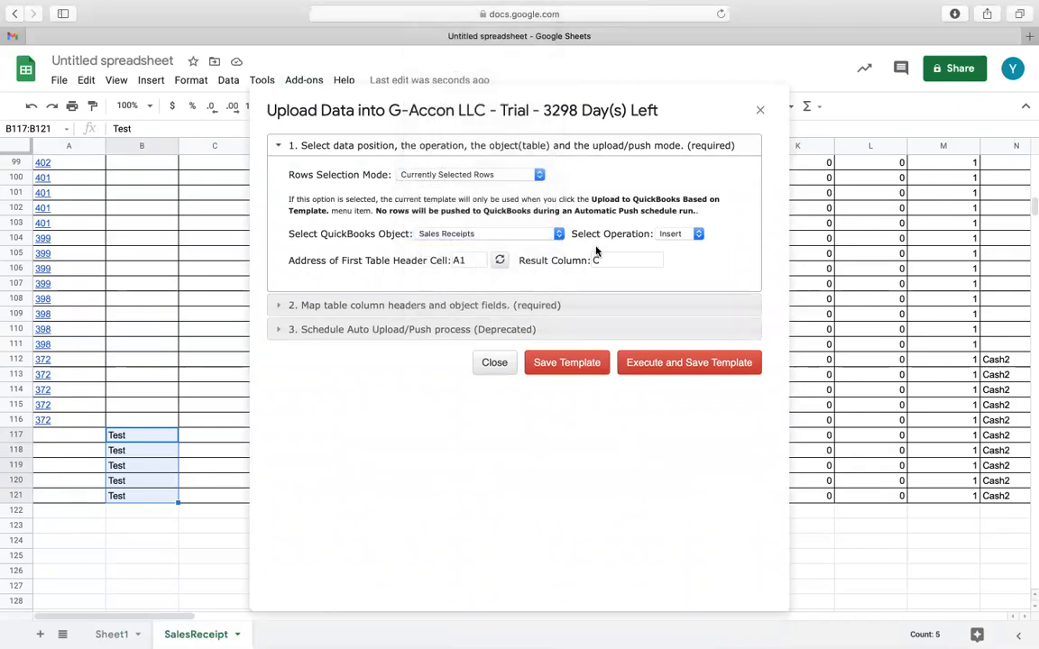
click(698, 234)
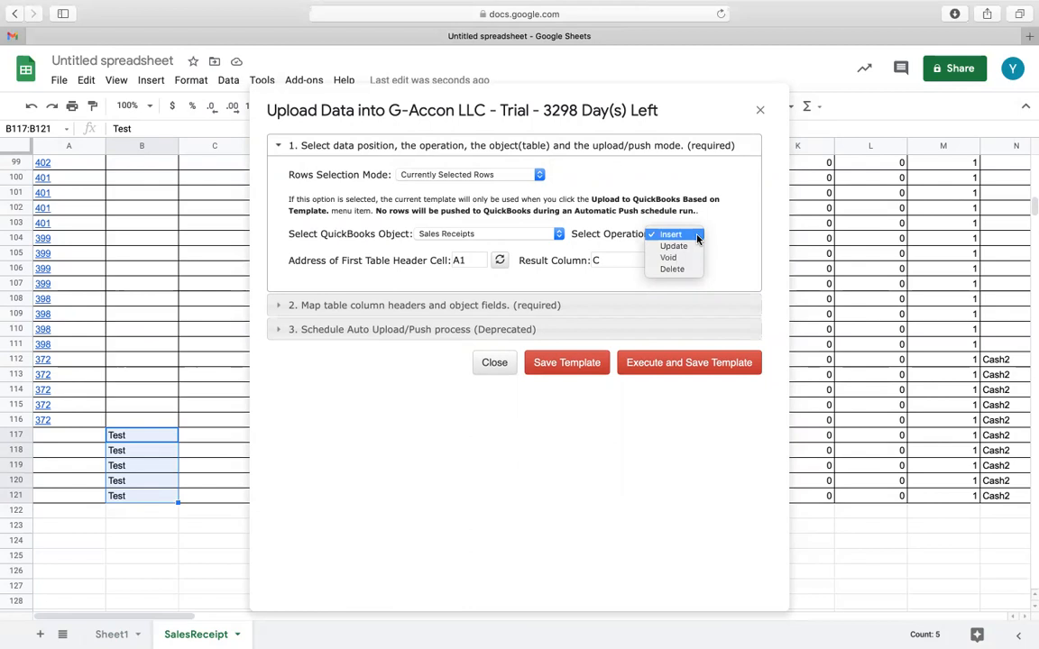
click(698, 236)
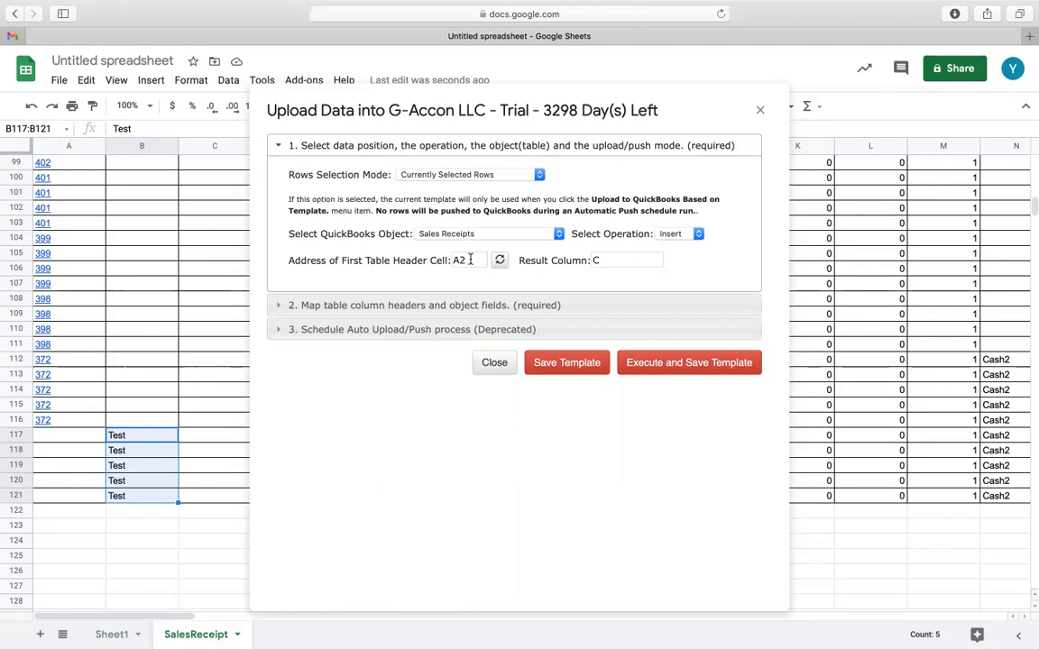
click(499, 260)
Review the mappings between the sheet's columns and the QuickBooks fields, and execute and save the upload template.
click(525, 309)
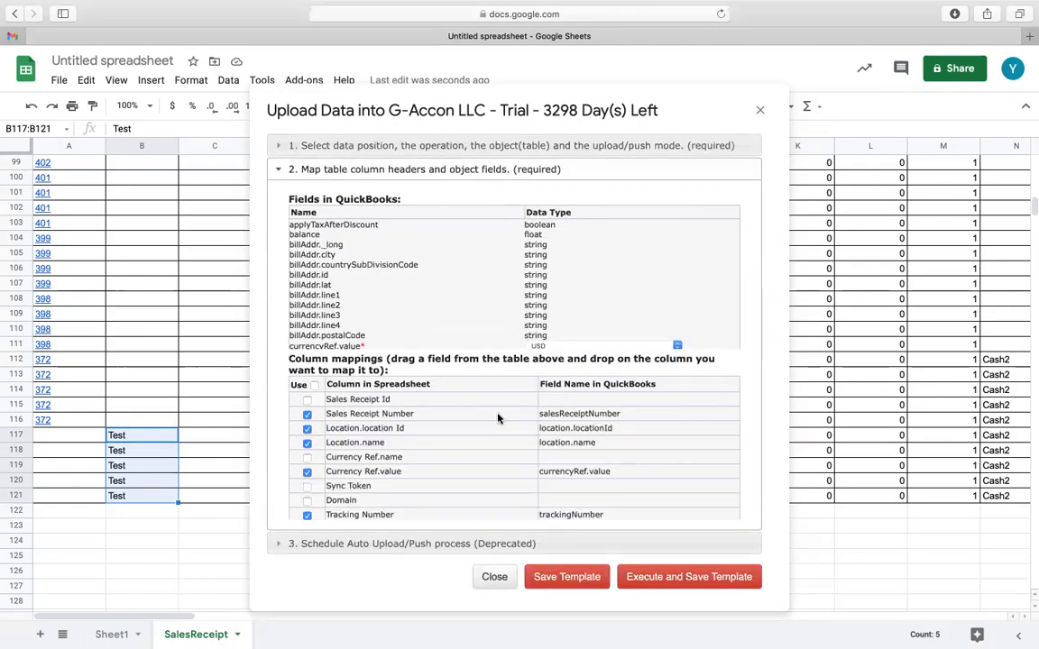
scroll(498, 418, down, 10)
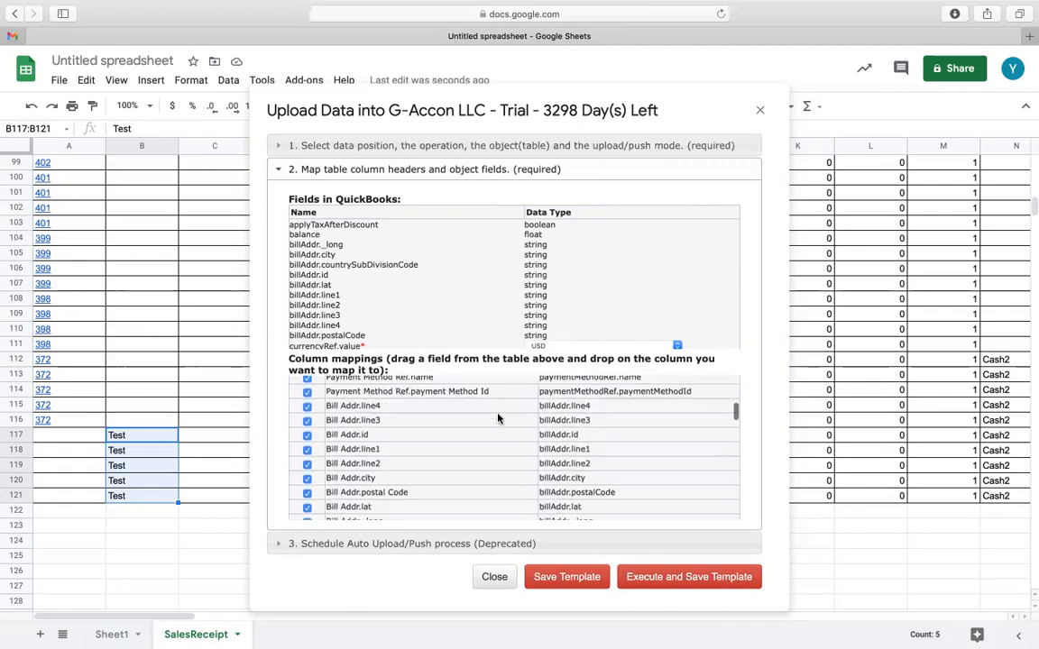
scroll(498, 418, down, 12)
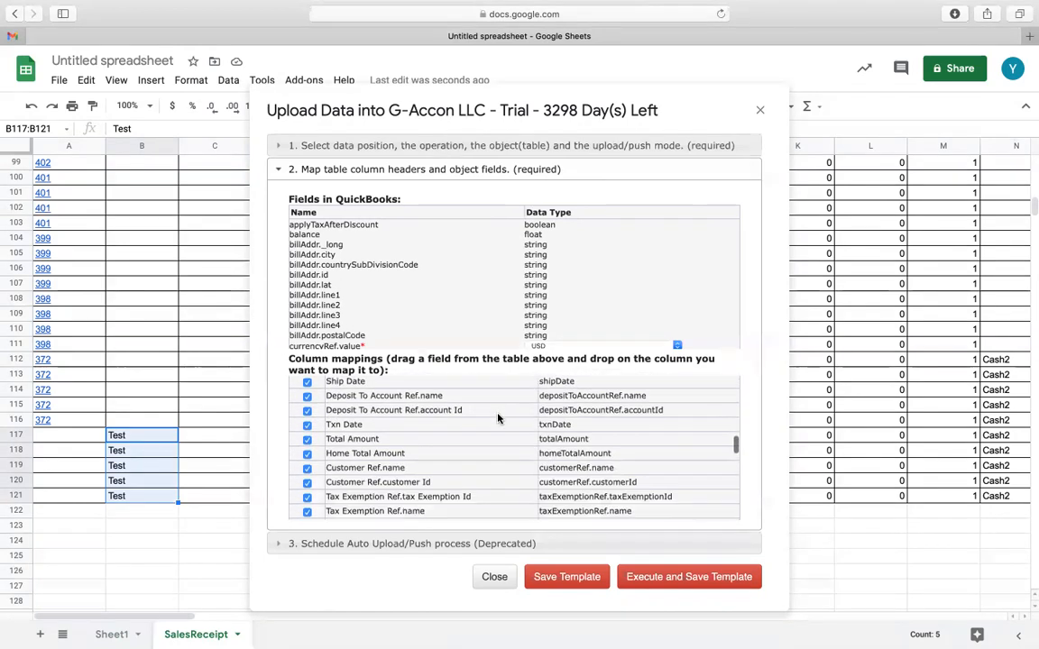
scroll(498, 417, down, 12)
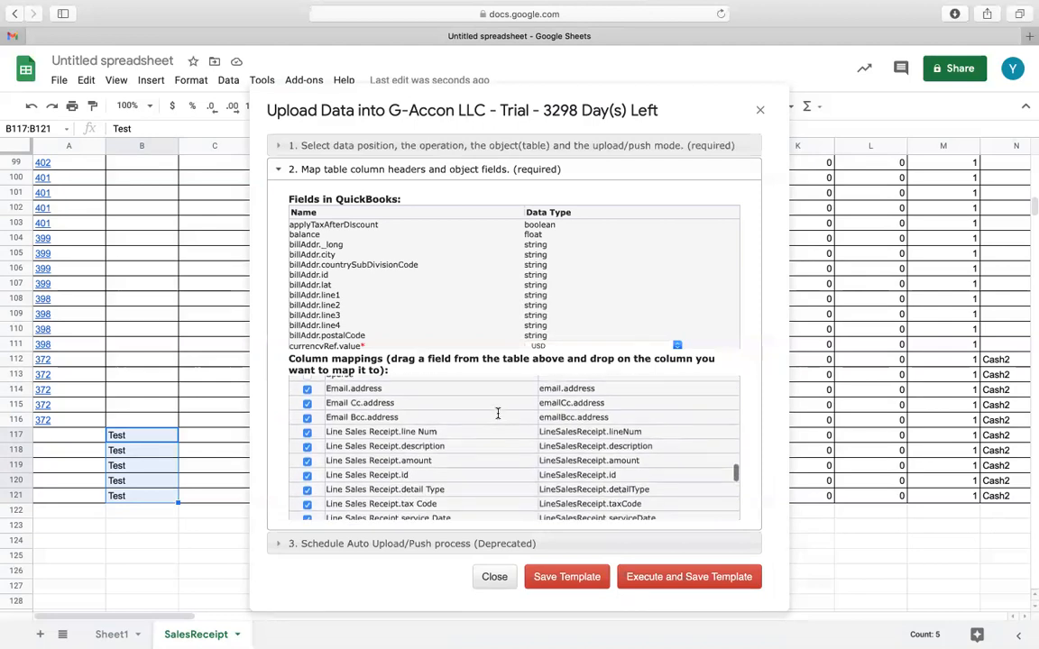
scroll(498, 418, down, 10)
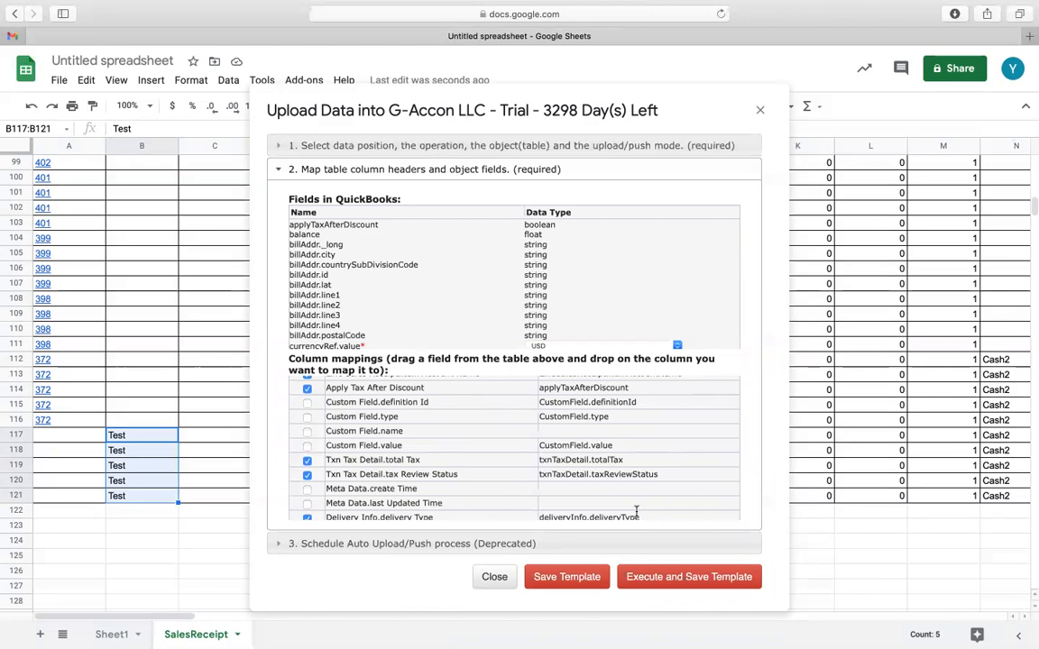
click(716, 581)
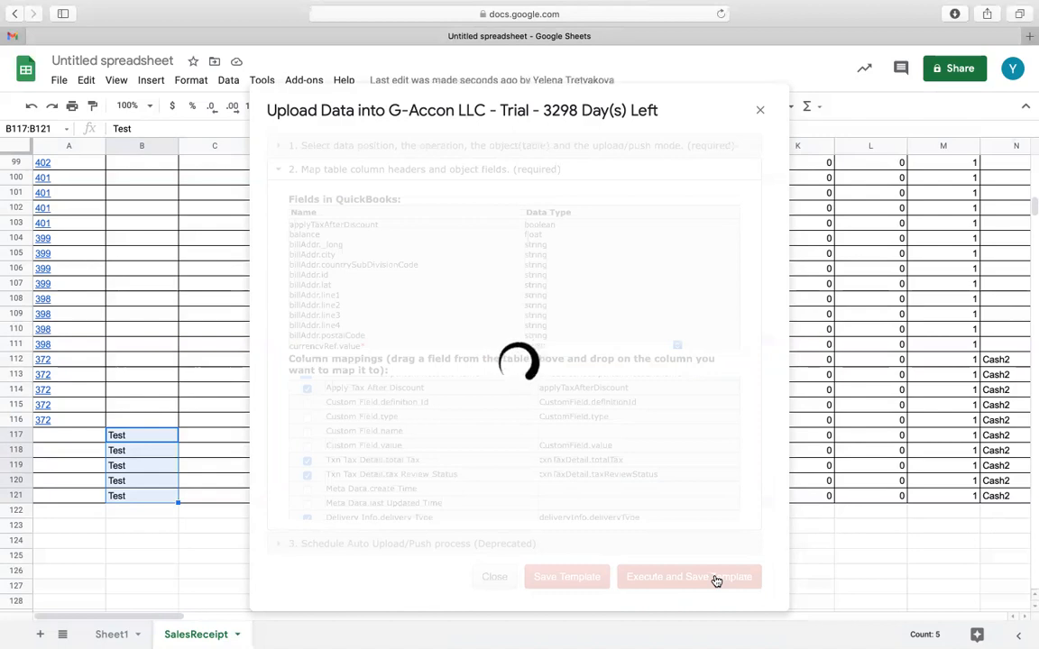
Check the upload result columns beyond the data, from column CF on, for rows 117 to 121.
scroll(277, 499, right, 10)
scroll(277, 498, right, 15)
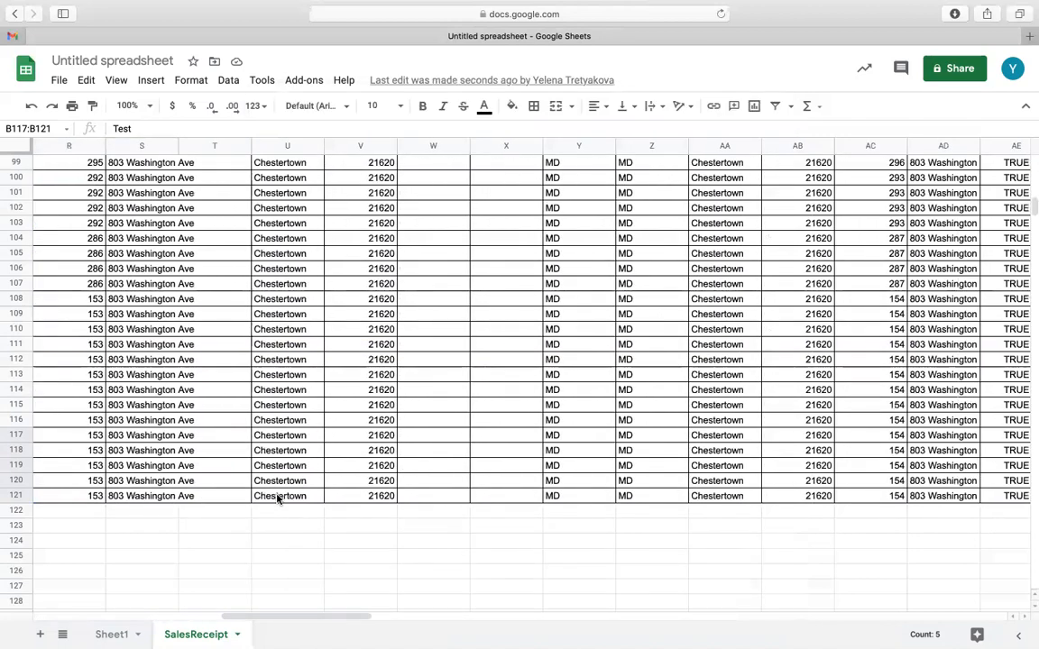
scroll(277, 499, right, 15)
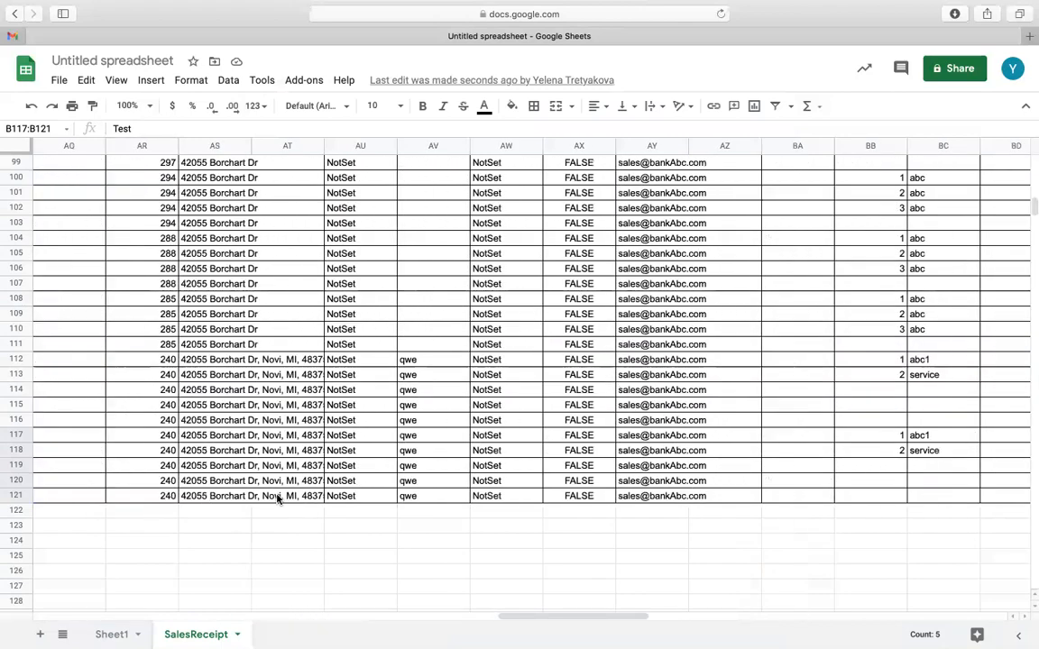
scroll(277, 498, right, 15)
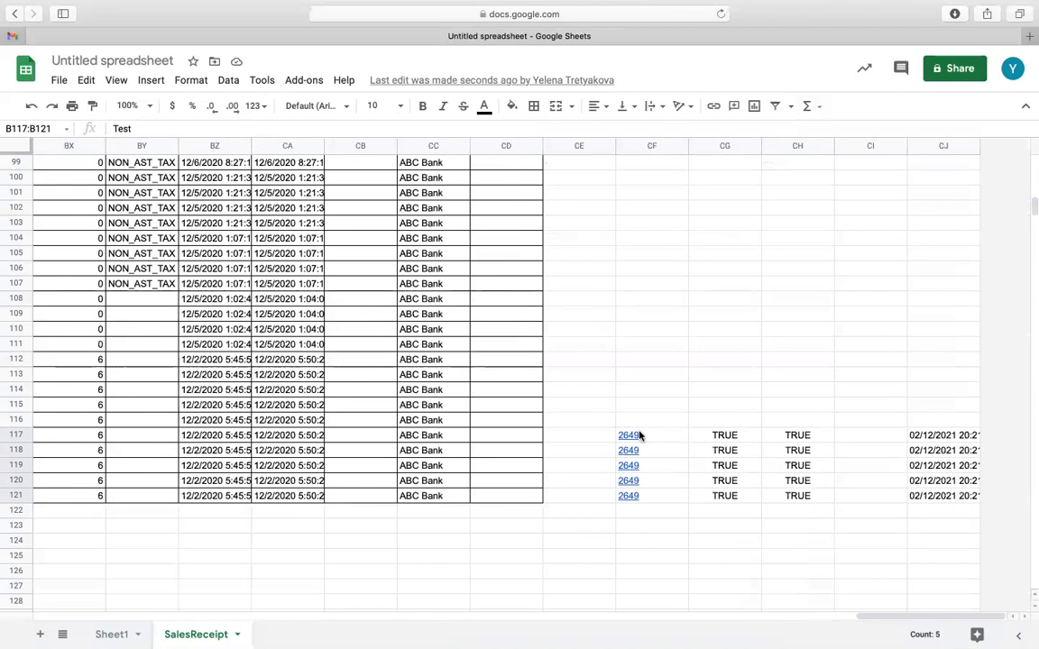
mouse_move(634, 438)
scroll(301, 508, left, 15)
scroll(301, 507, left, 15)
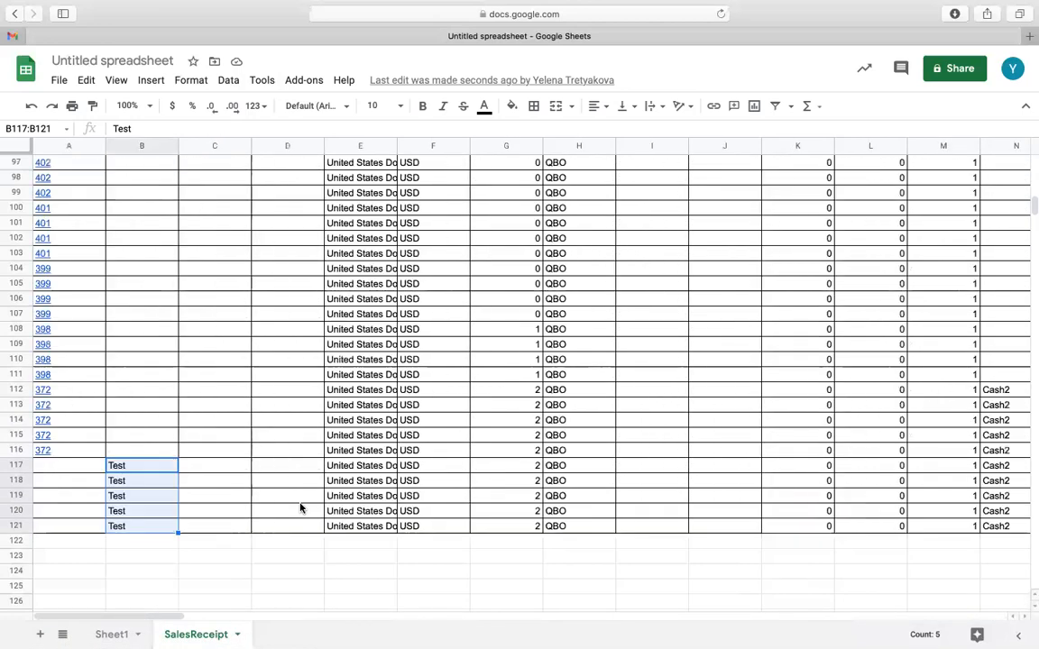
Change the current sheet's SalesReceipt upload template to the All Rows selection mode and save the template.
click(302, 82)
mouse_move(348, 168)
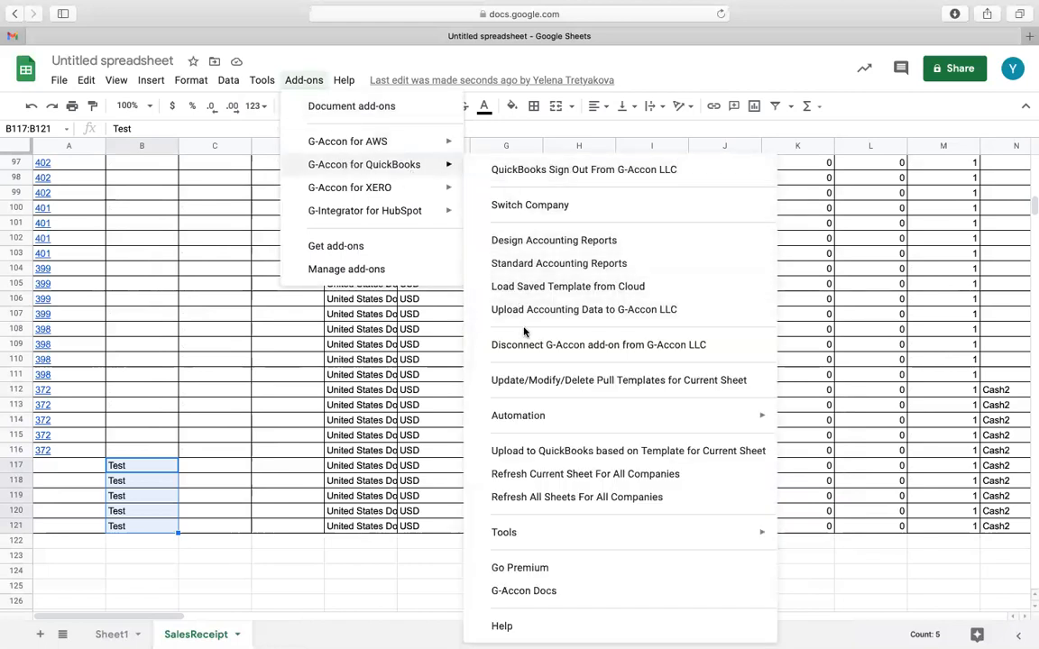
click(530, 381)
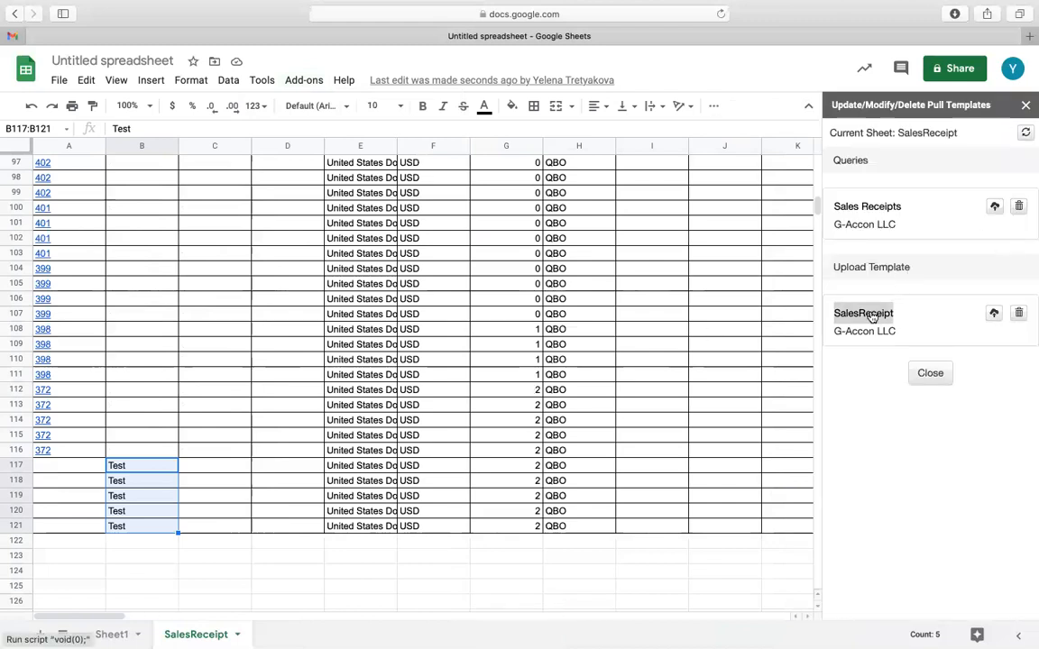
click(866, 314)
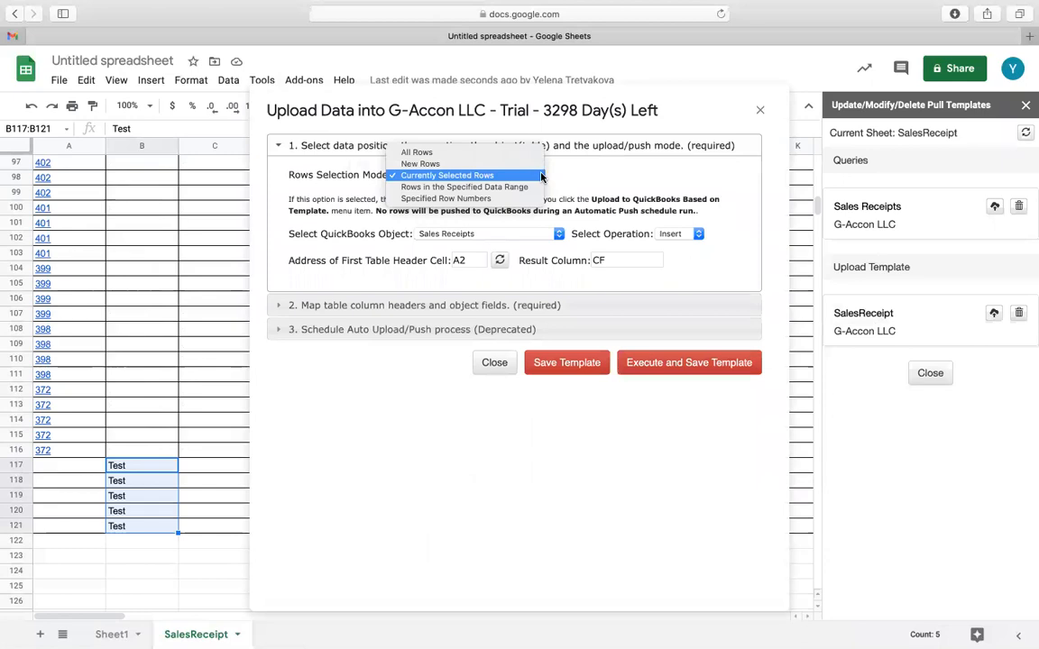
click(537, 175)
click(527, 154)
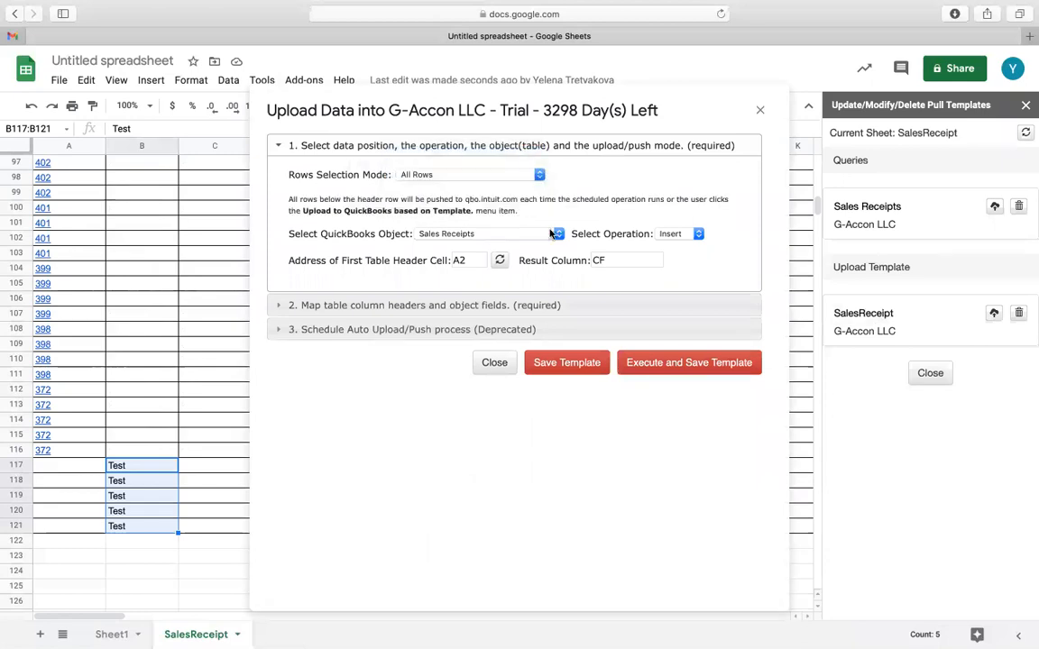
click(581, 365)
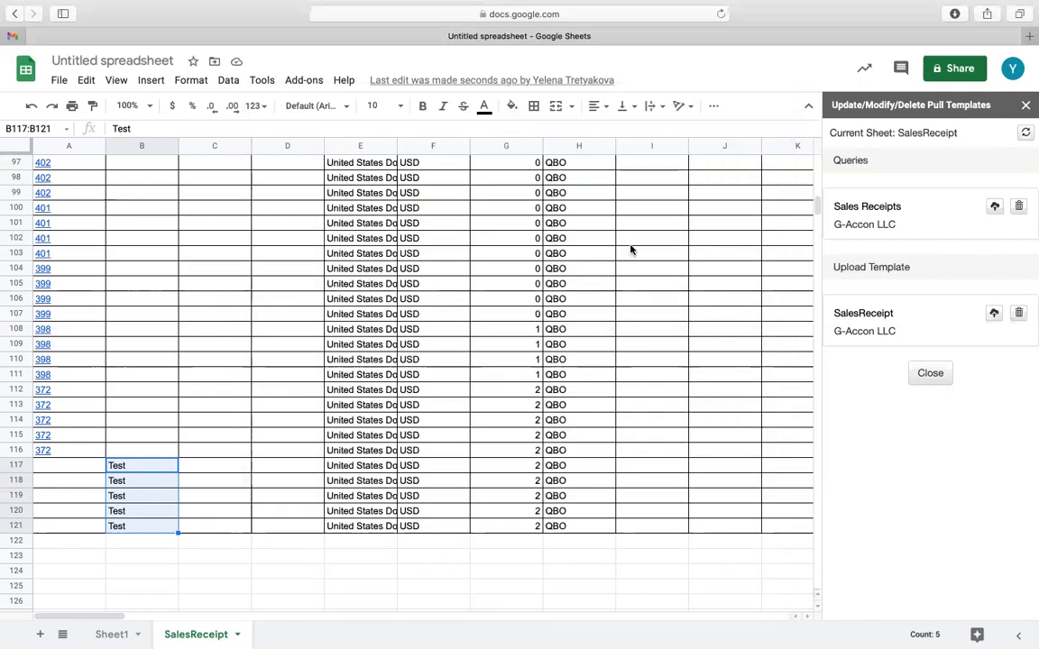
click(302, 81)
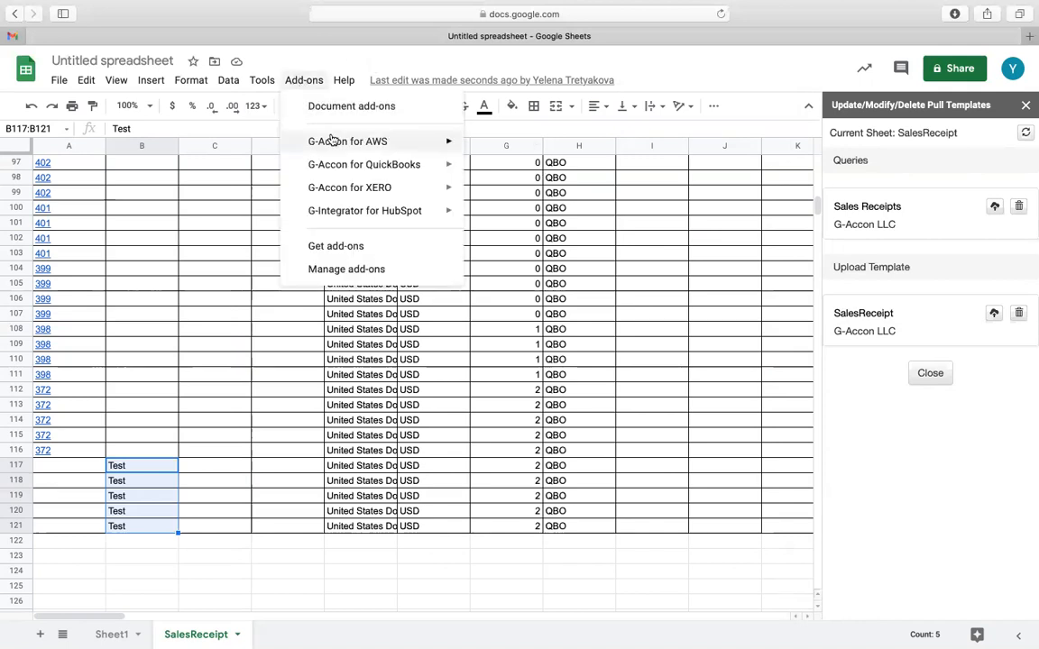
mouse_move(348, 163)
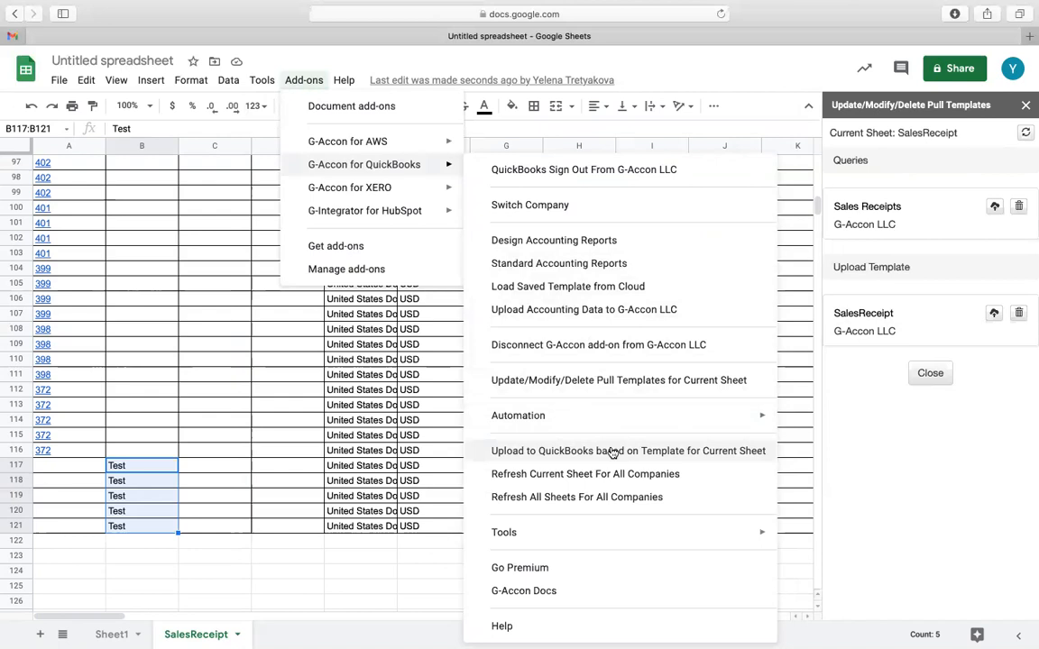
mouse_move(588, 420)
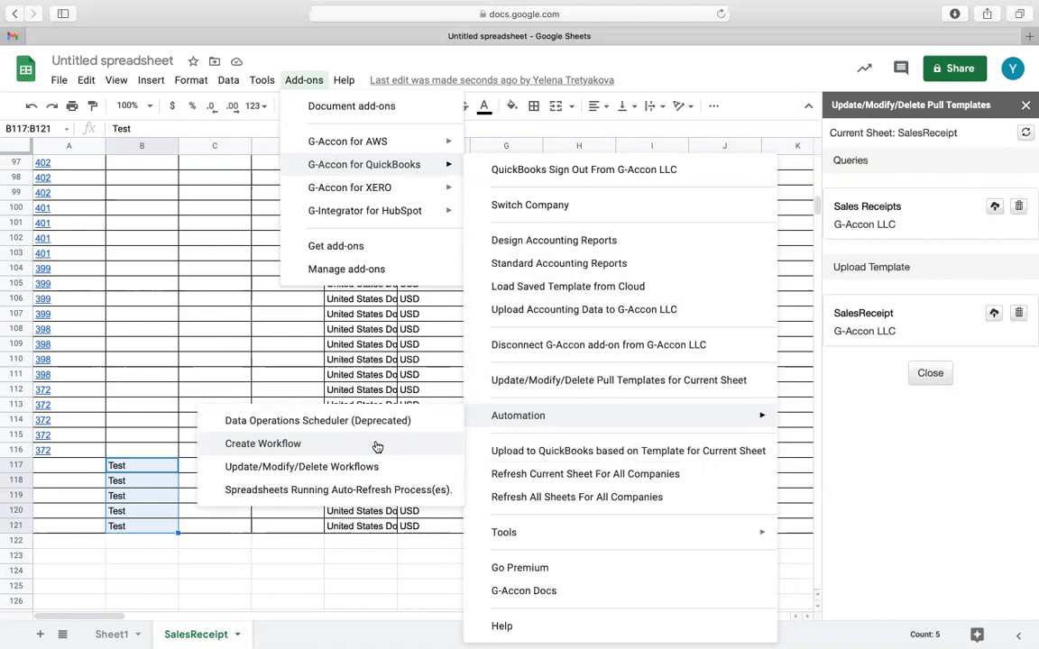
mouse_move(605, 6)
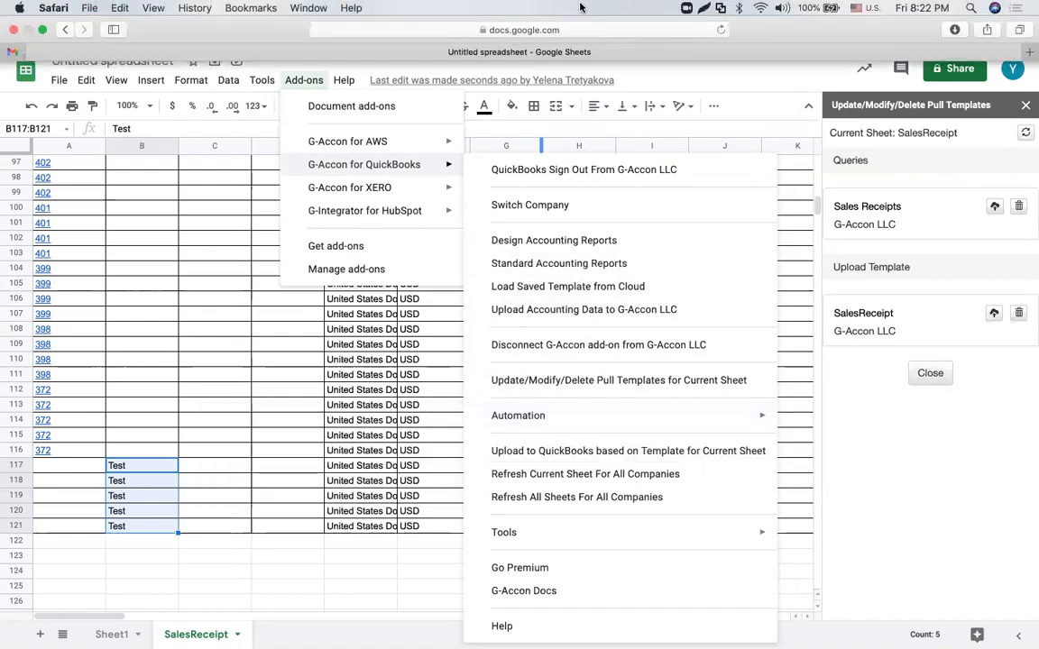